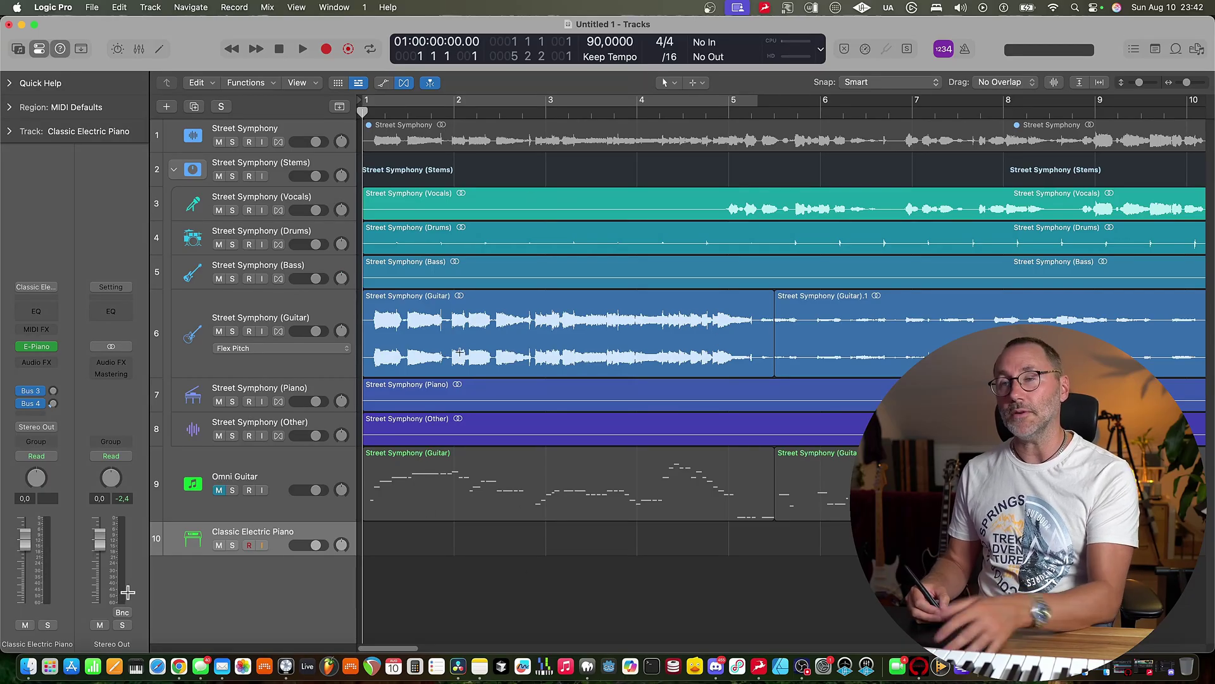
Start playback of the arrangement to hear the Omni Guitar part.
{"action": "key", "text": "space"}
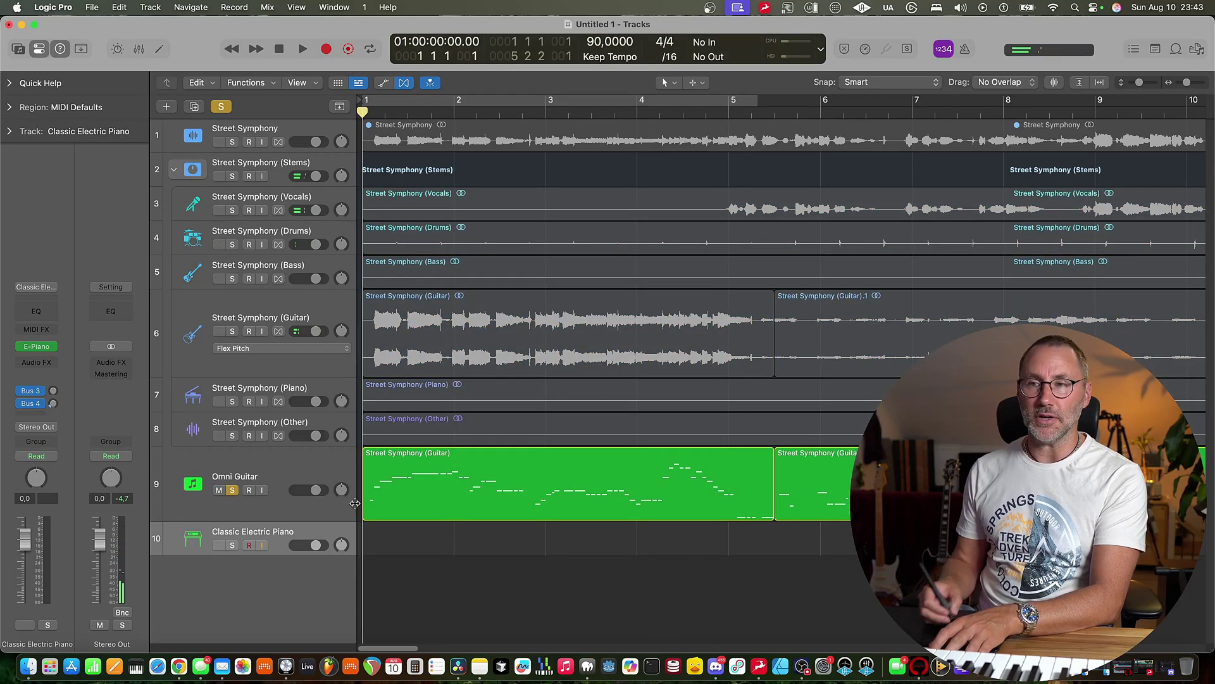
{"action": "double_click", "coordinate": [460, 463]}
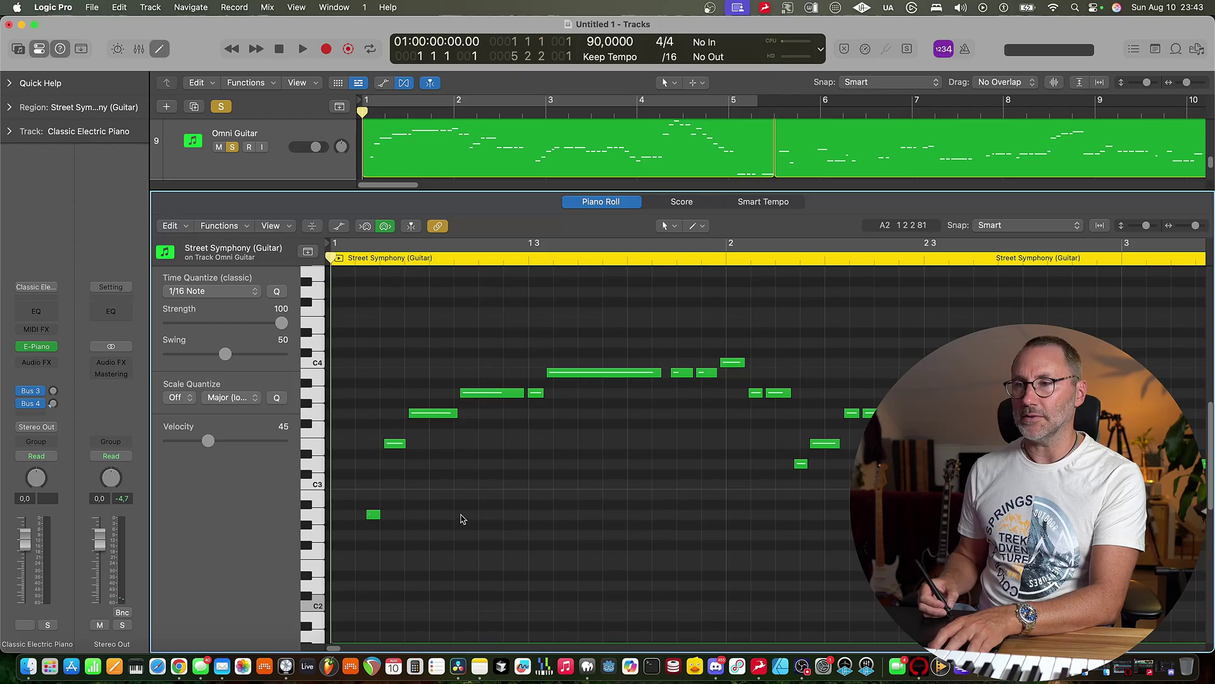
{"action": "key", "text": "space"}
{"action": "scroll", "coordinate": [446, 405], "scroll_direction": "down", "scroll_amount": 5}
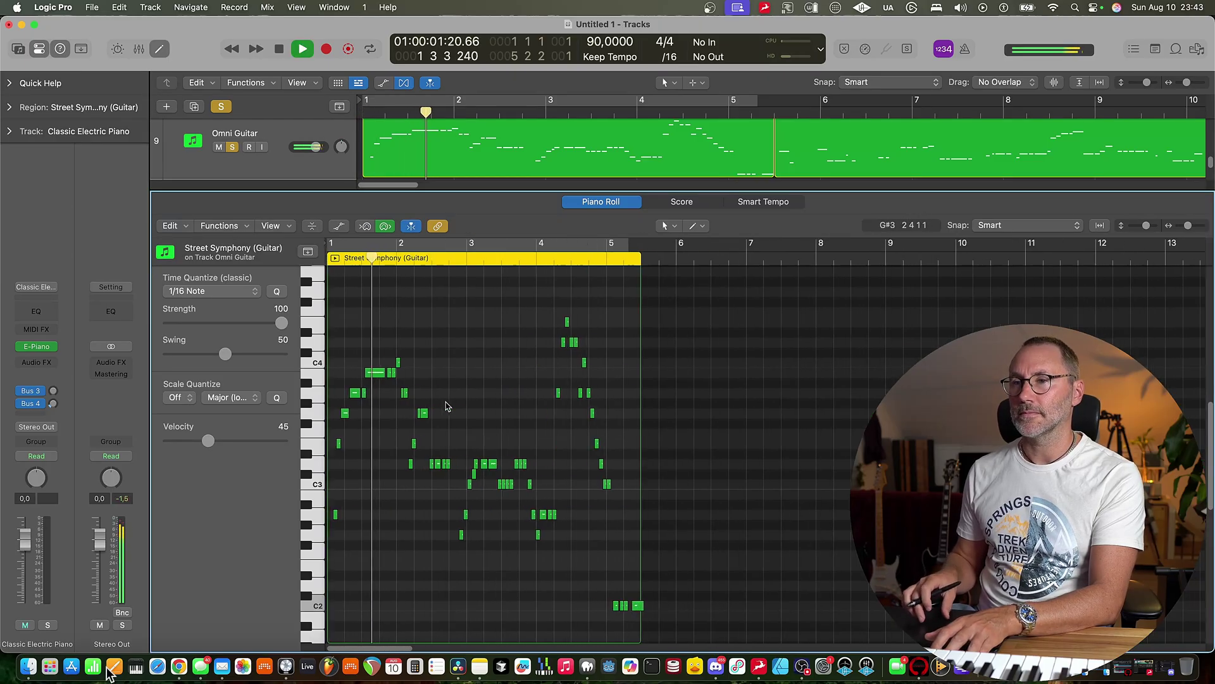
{"action": "scroll", "coordinate": [446, 405], "scroll_direction": "down", "scroll_amount": 3}
{"action": "scroll", "coordinate": [446, 405], "scroll_direction": "left", "scroll_amount": 2}
{"action": "scroll", "coordinate": [446, 405], "scroll_direction": "right", "scroll_amount": 3}
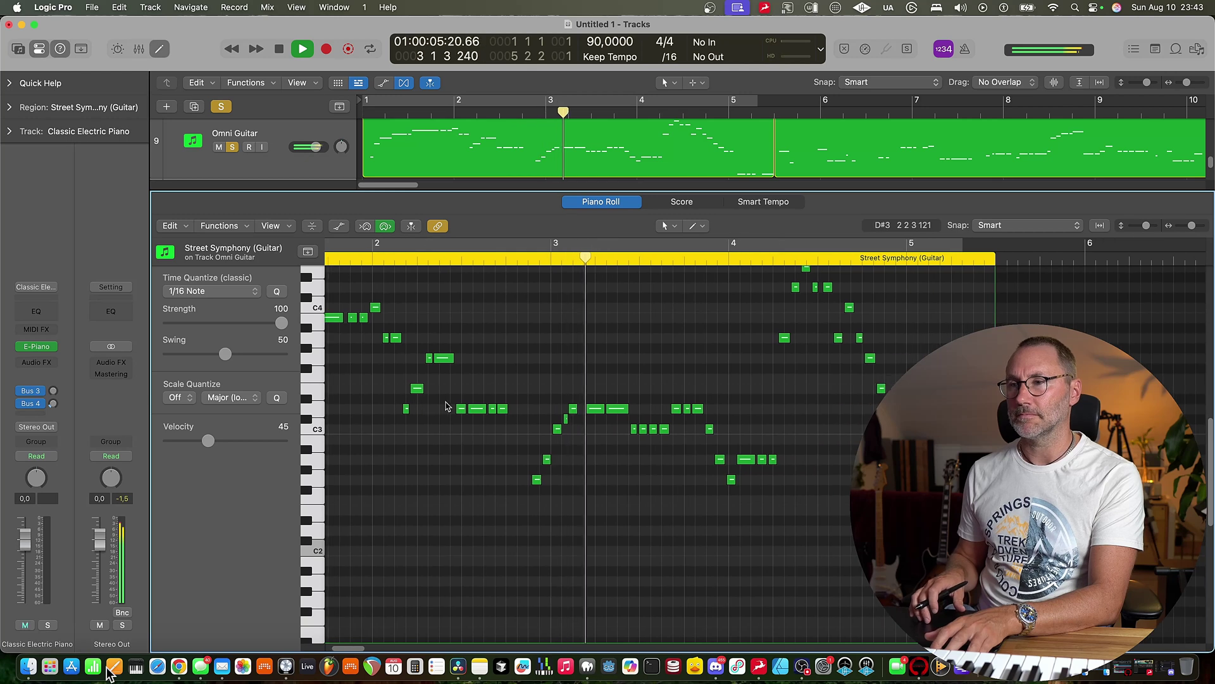
{"action": "scroll", "coordinate": [447, 405], "scroll_direction": "up", "scroll_amount": 1}
{"action": "scroll", "coordinate": [447, 405], "scroll_direction": "up", "scroll_amount": 1}
{"action": "scroll", "coordinate": [447, 405], "scroll_direction": "right", "scroll_amount": 3}
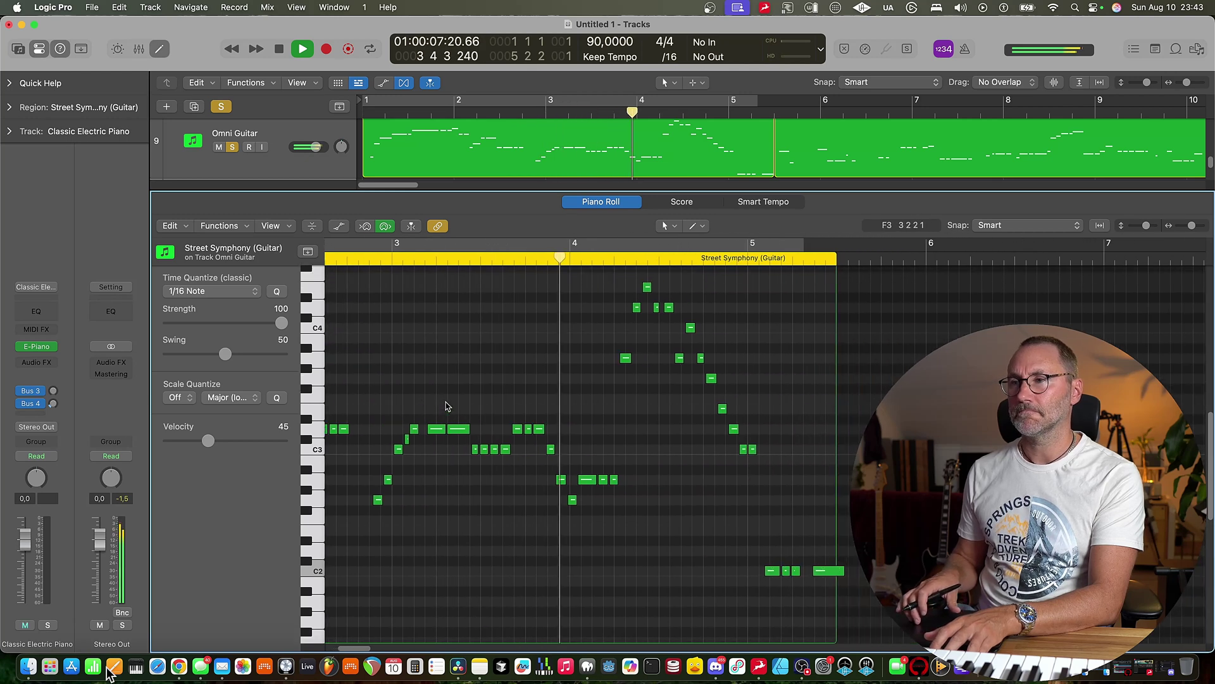
{"action": "scroll", "coordinate": [446, 406], "scroll_direction": "right", "scroll_amount": 3}
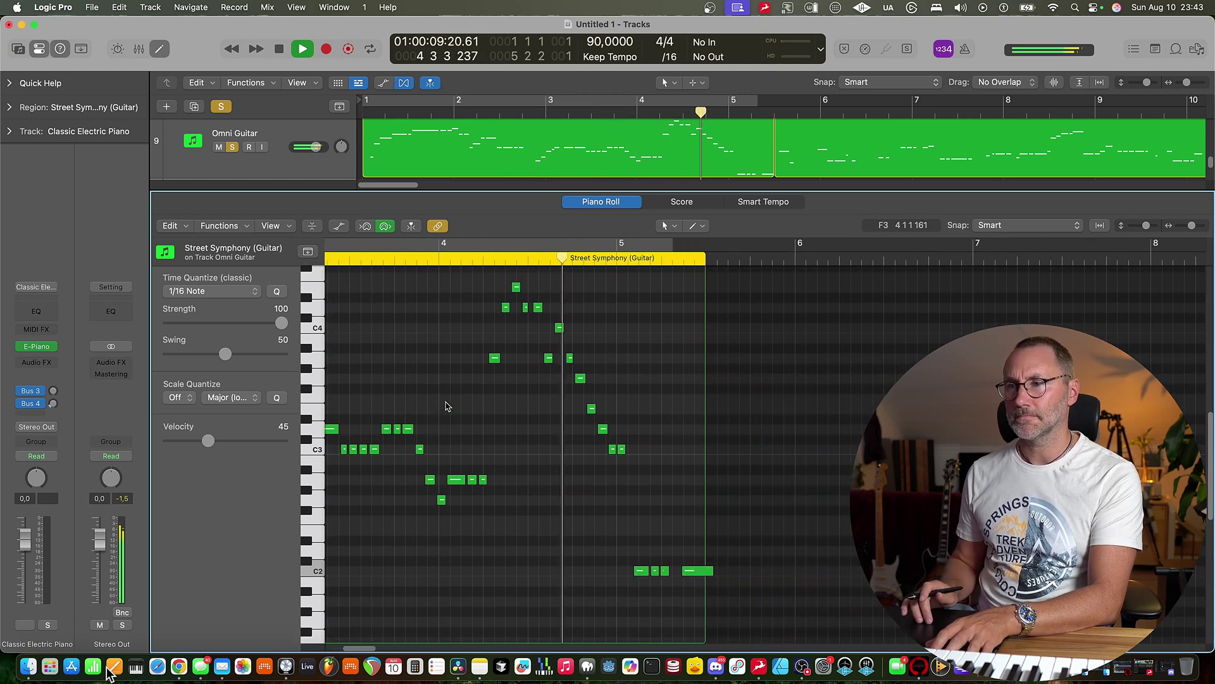
{"action": "scroll", "coordinate": [446, 406], "scroll_direction": "left", "scroll_amount": 2}
{"action": "key", "text": "space"}
{"action": "scroll", "coordinate": [446, 406], "scroll_direction": "left", "scroll_amount": 9}
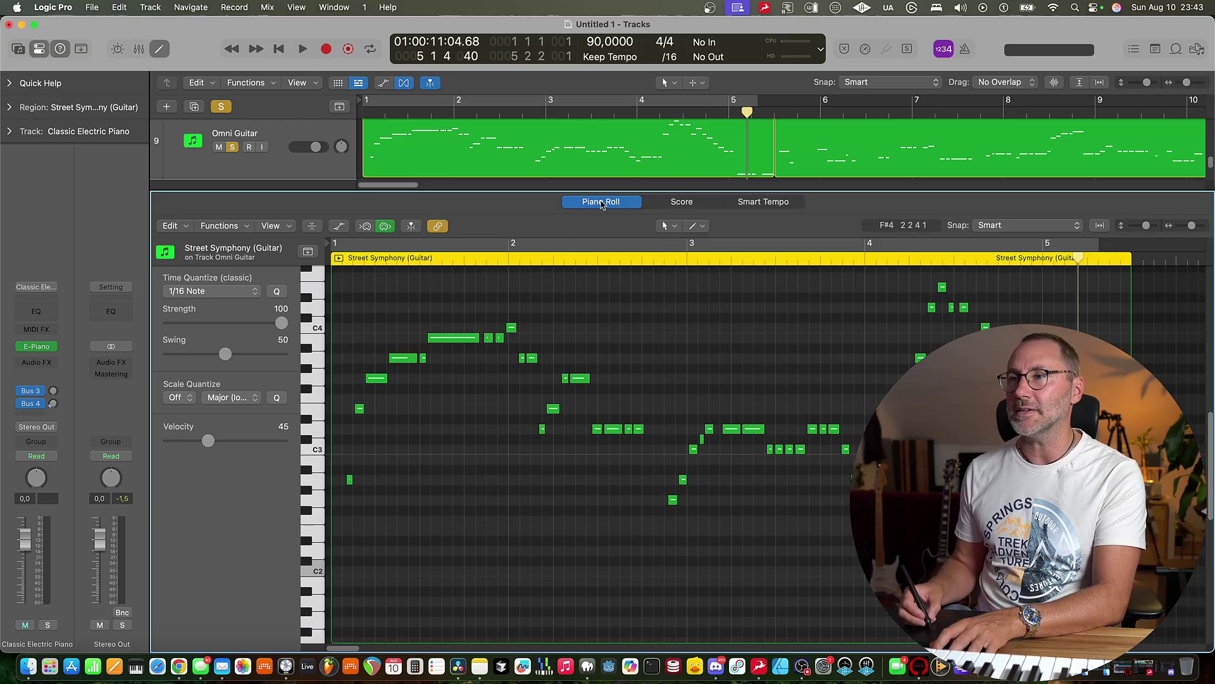
{"action": "key", "text": "e"}
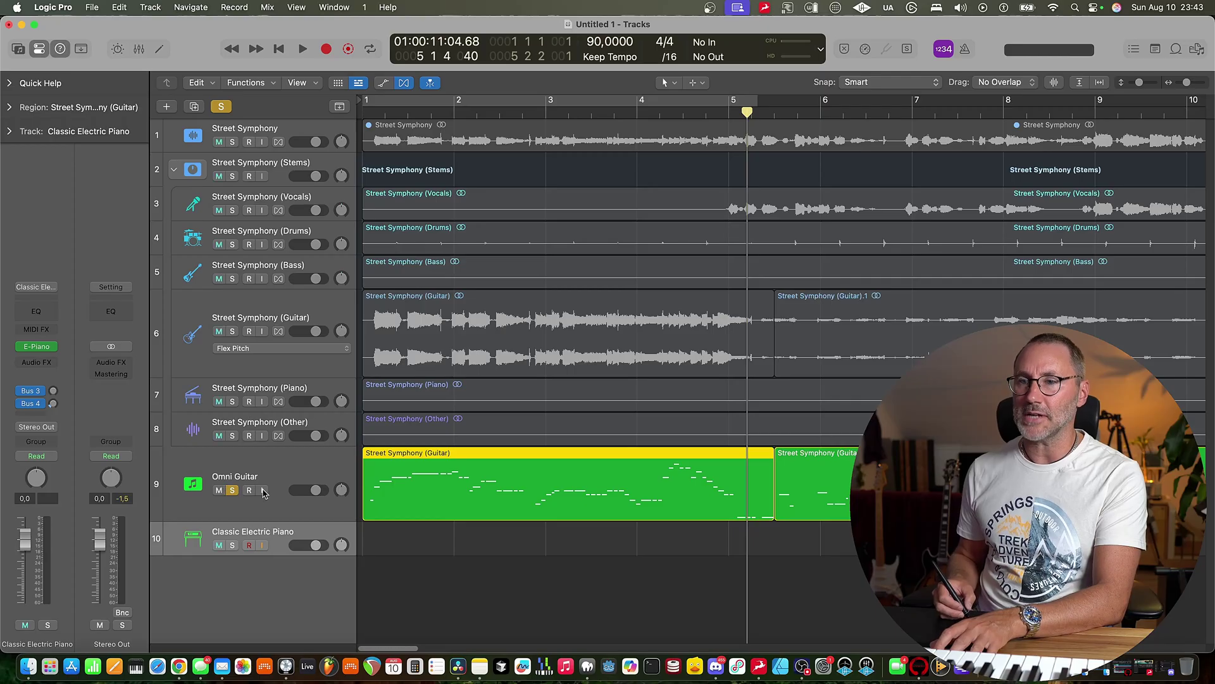
Solo the Street Symphony (Guitar) track and listen to the original guitar stem.
{"action": "left_click", "coordinate": [233, 331]}
{"action": "left_click", "coordinate": [367, 112]}
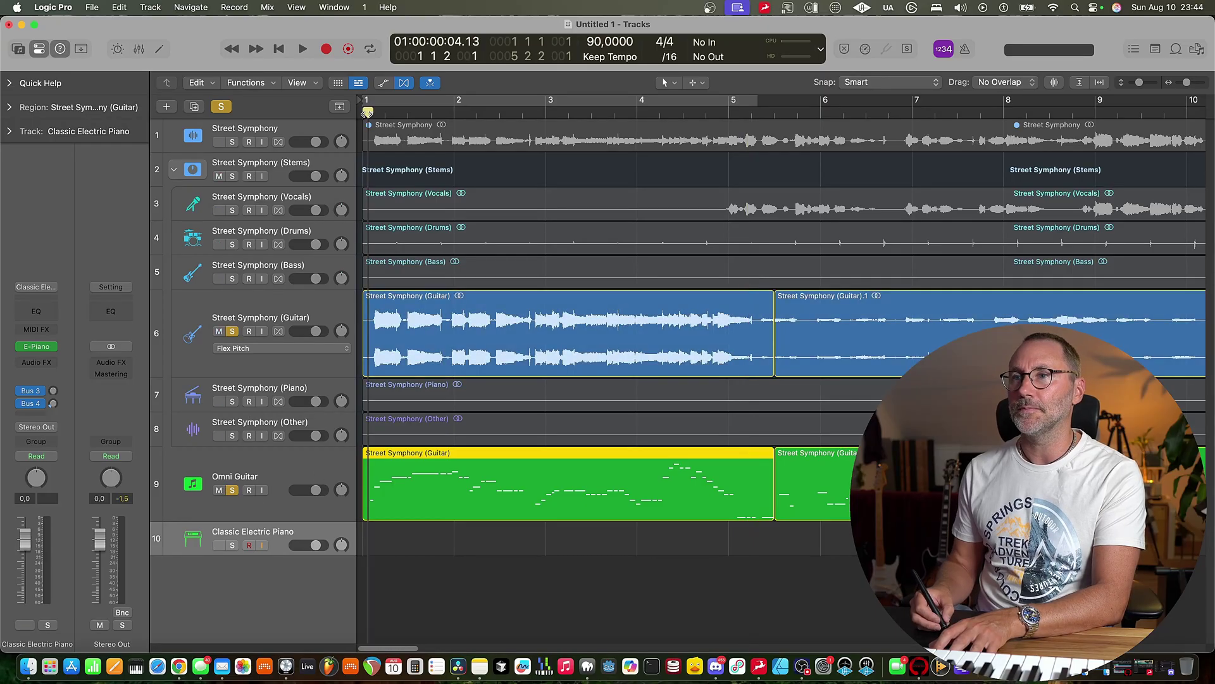
{"action": "key", "text": "space"}
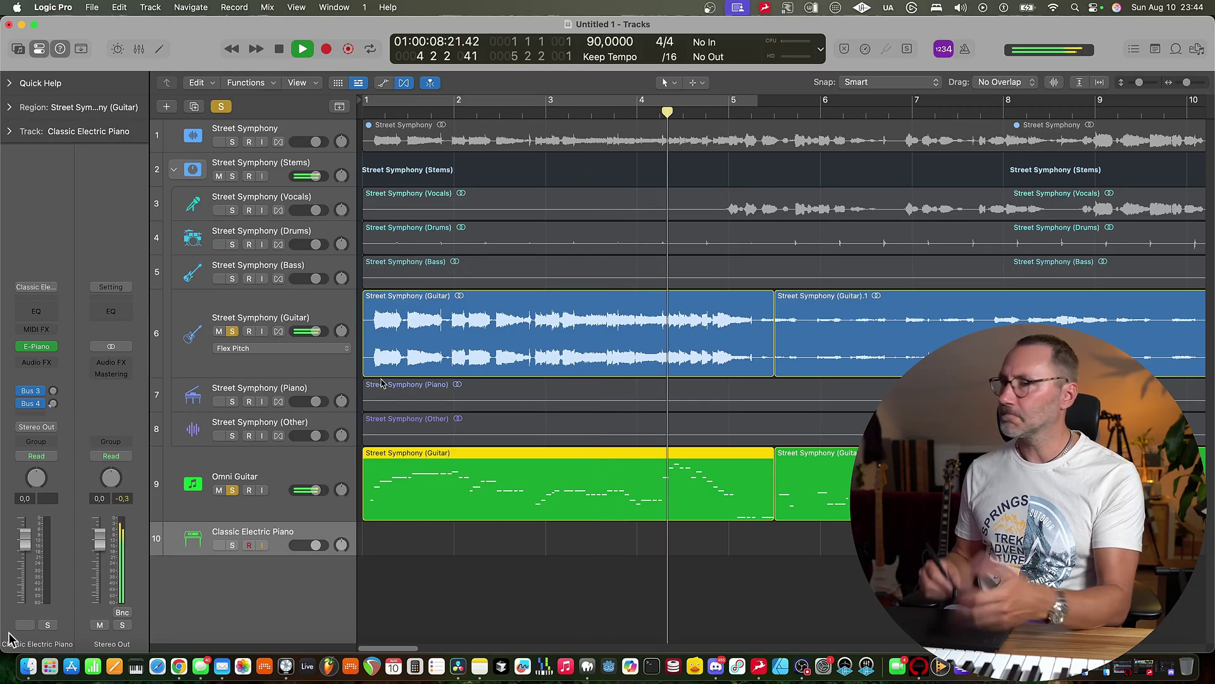
{"action": "key", "text": "space"}
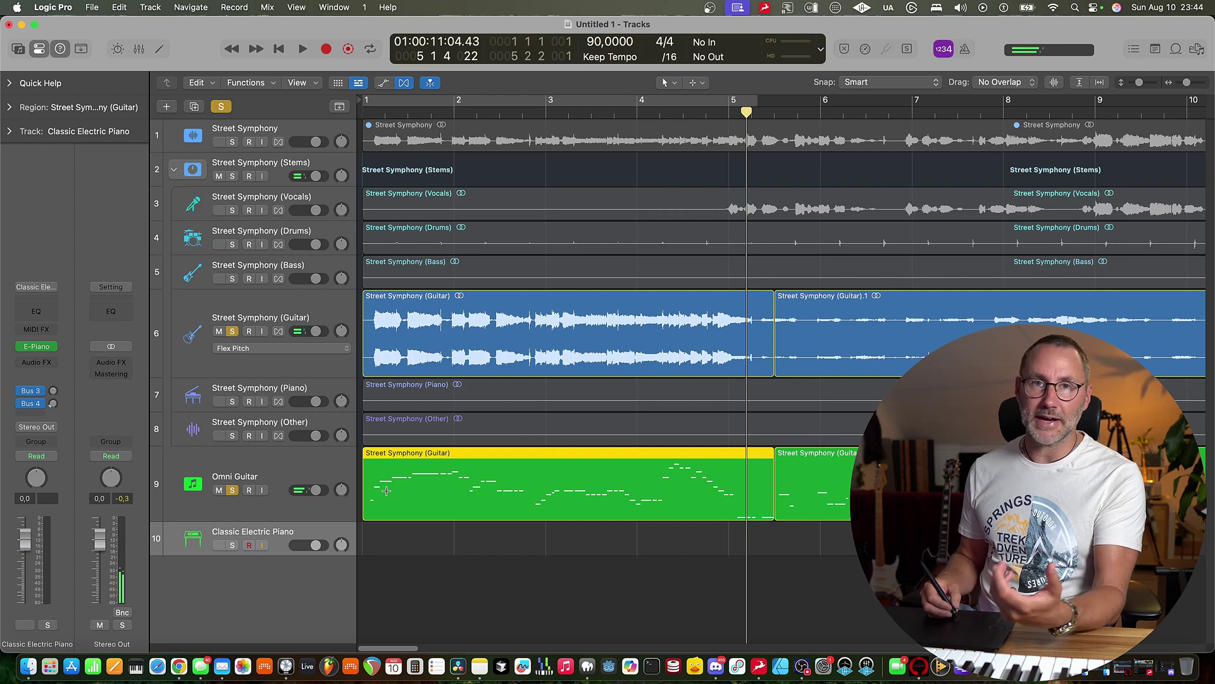
Delete the Omni Guitar MIDI region, unsolo both tracks, and return to the song start.
{"action": "left_click", "coordinate": [231, 491]}
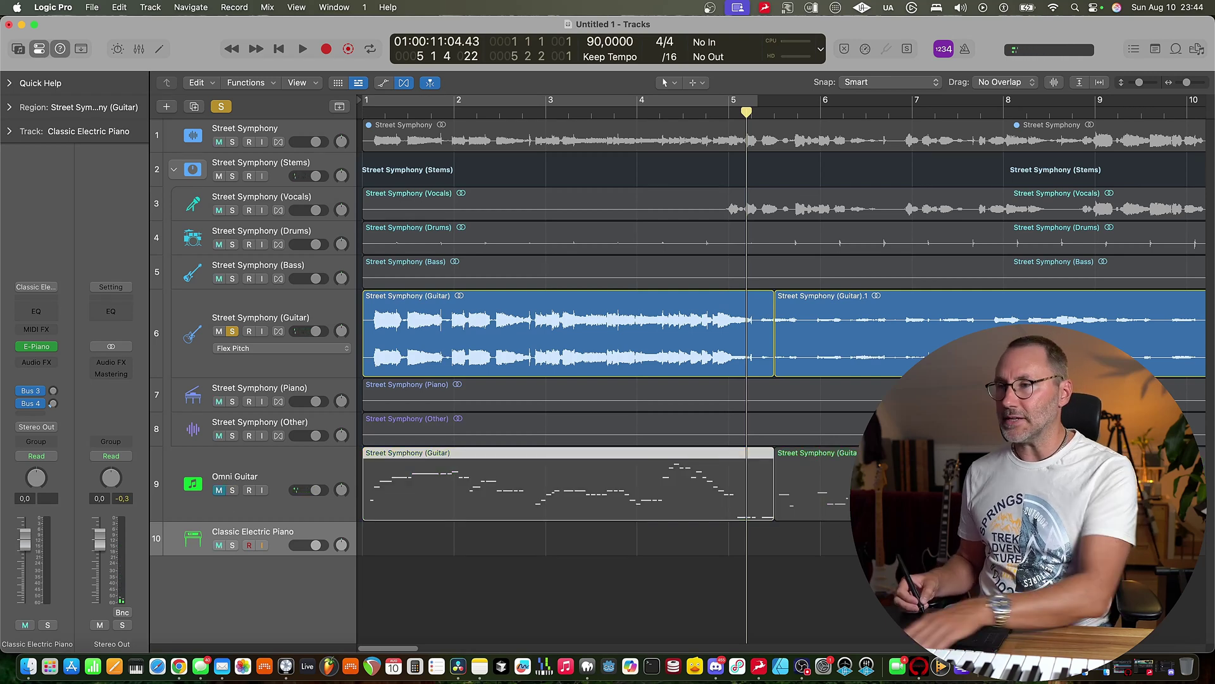
{"action": "left_click", "coordinate": [211, 503]}
{"action": "key", "text": "Delete"}
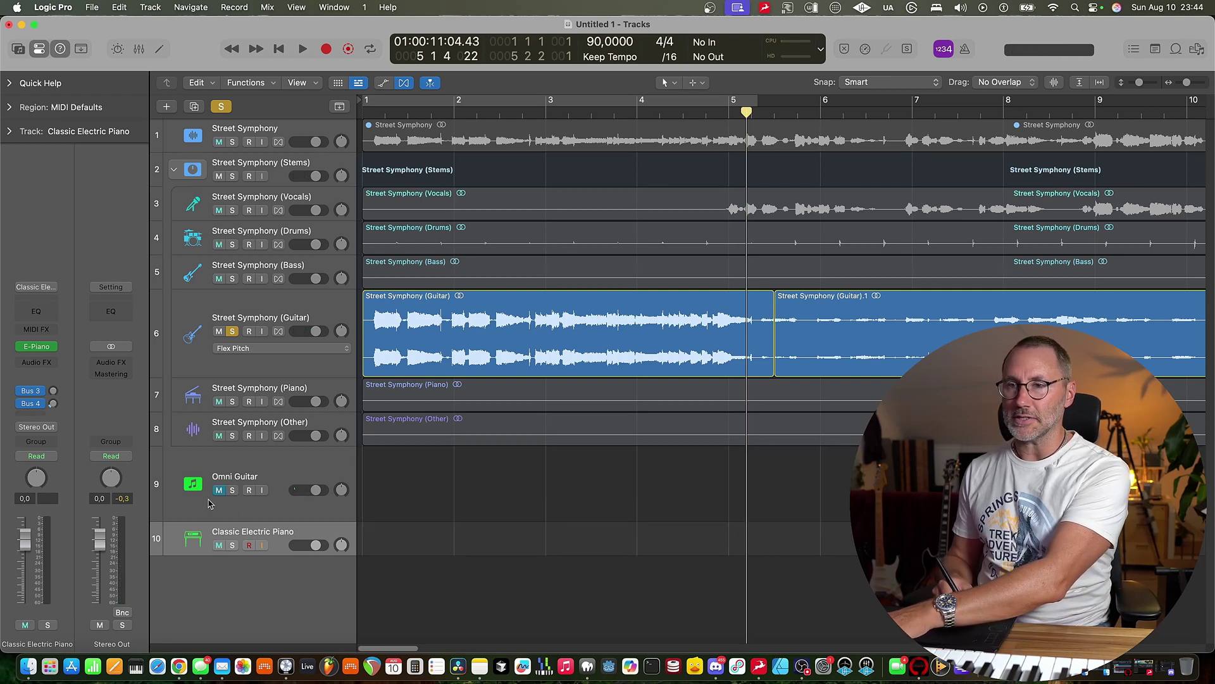
{"action": "left_click", "coordinate": [234, 331]}
{"action": "key", "text": "Return"}
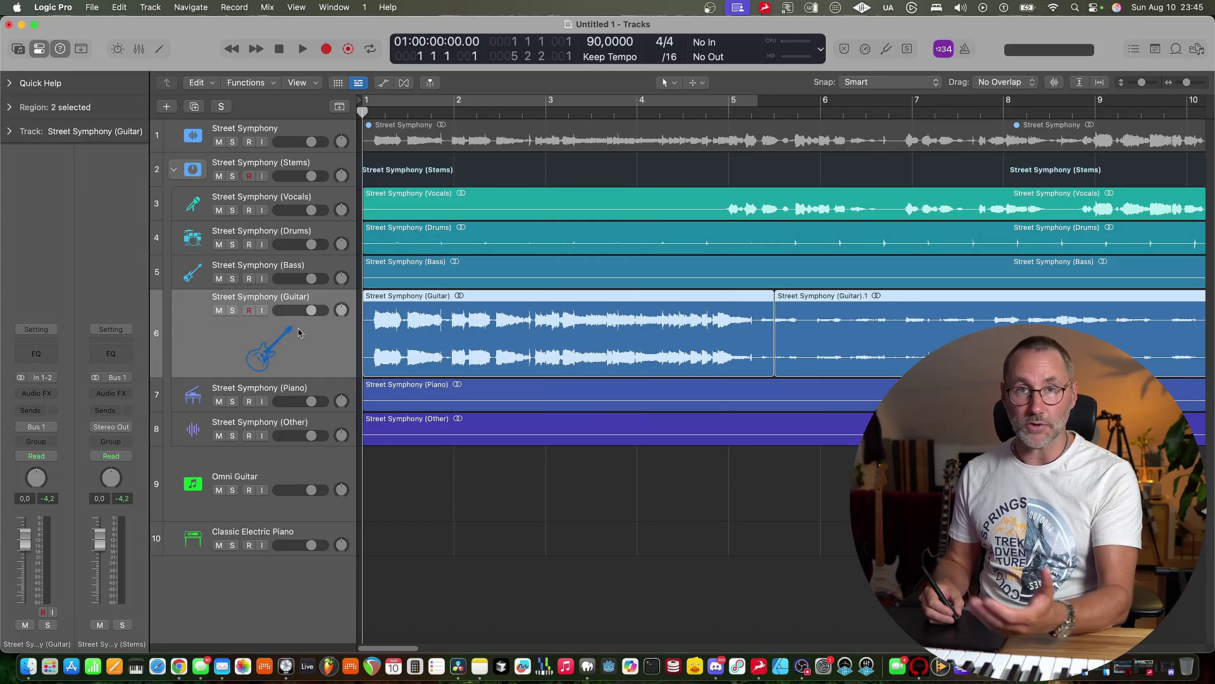
Select the first guitar region and set the Street Symphony (Guitar) track's flex mode to Flex Pitch.
{"action": "left_click", "coordinate": [473, 481]}
{"action": "left_click", "coordinate": [467, 306]}
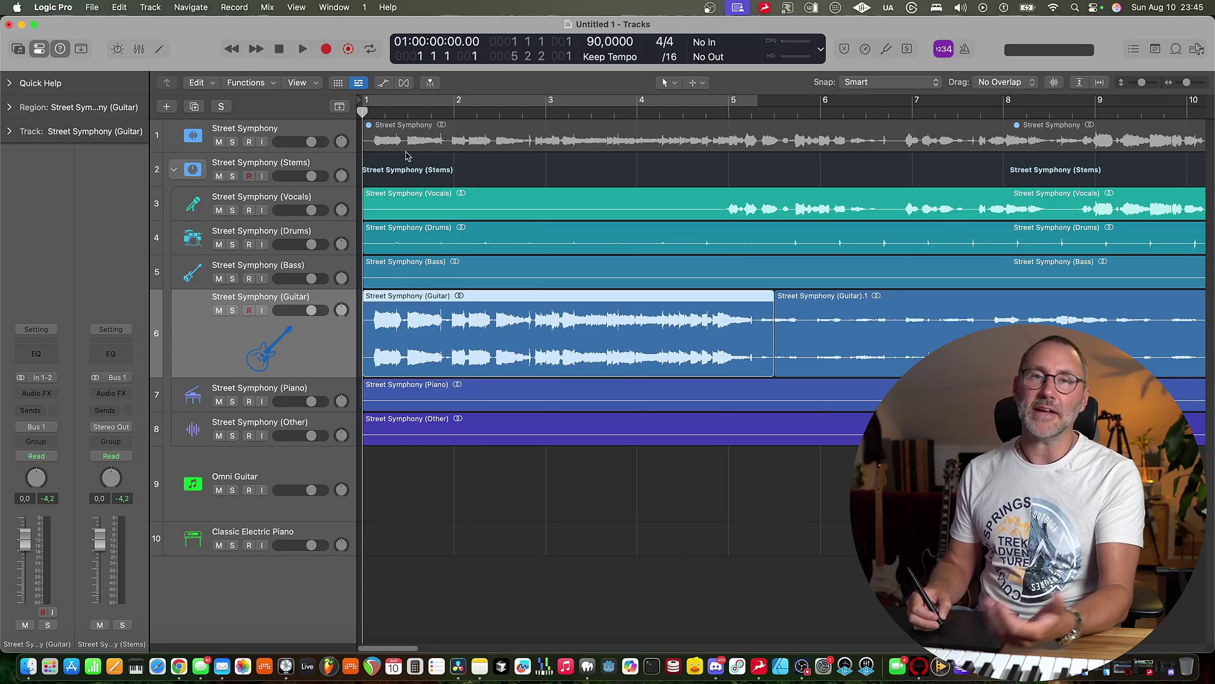
{"action": "left_click", "coordinate": [404, 83]}
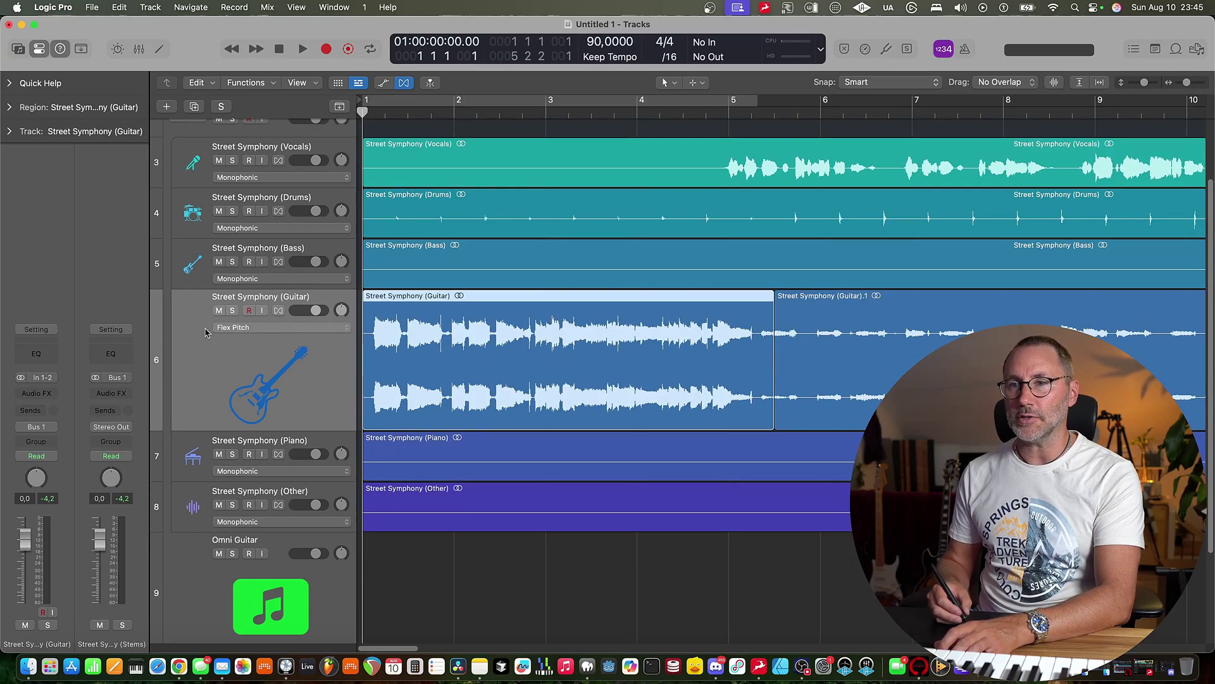
{"action": "left_click", "coordinate": [279, 311]}
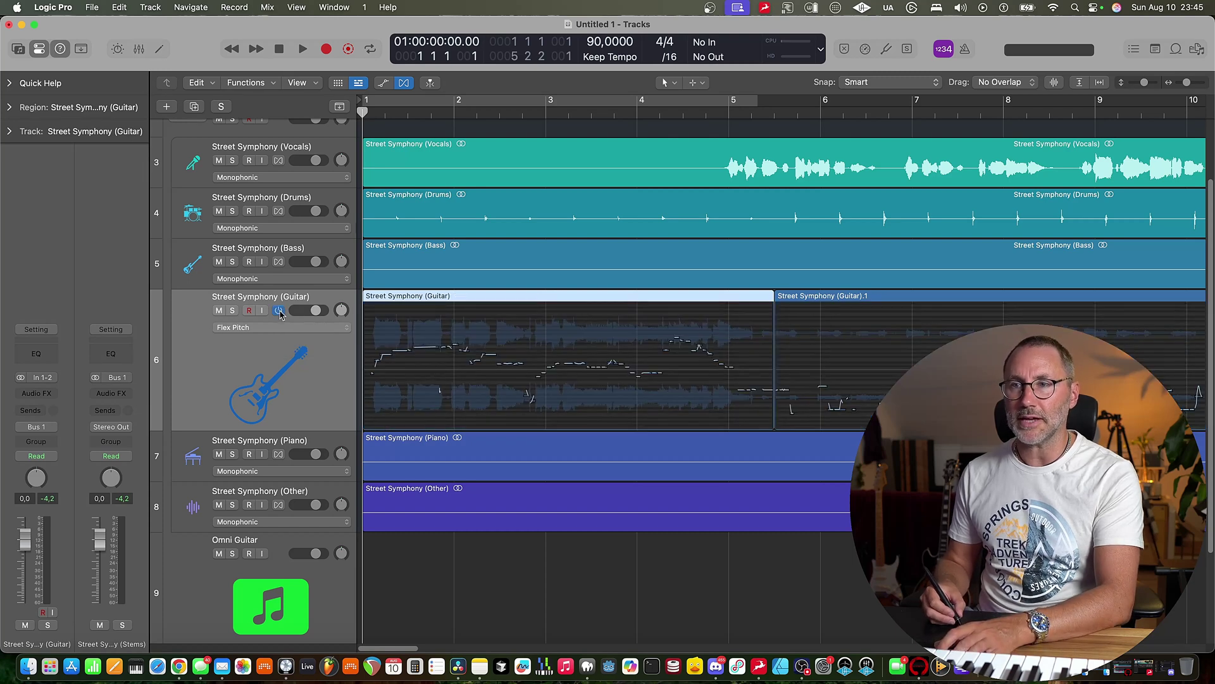
{"action": "left_click", "coordinate": [277, 326]}
{"action": "left_click", "coordinate": [283, 338]}
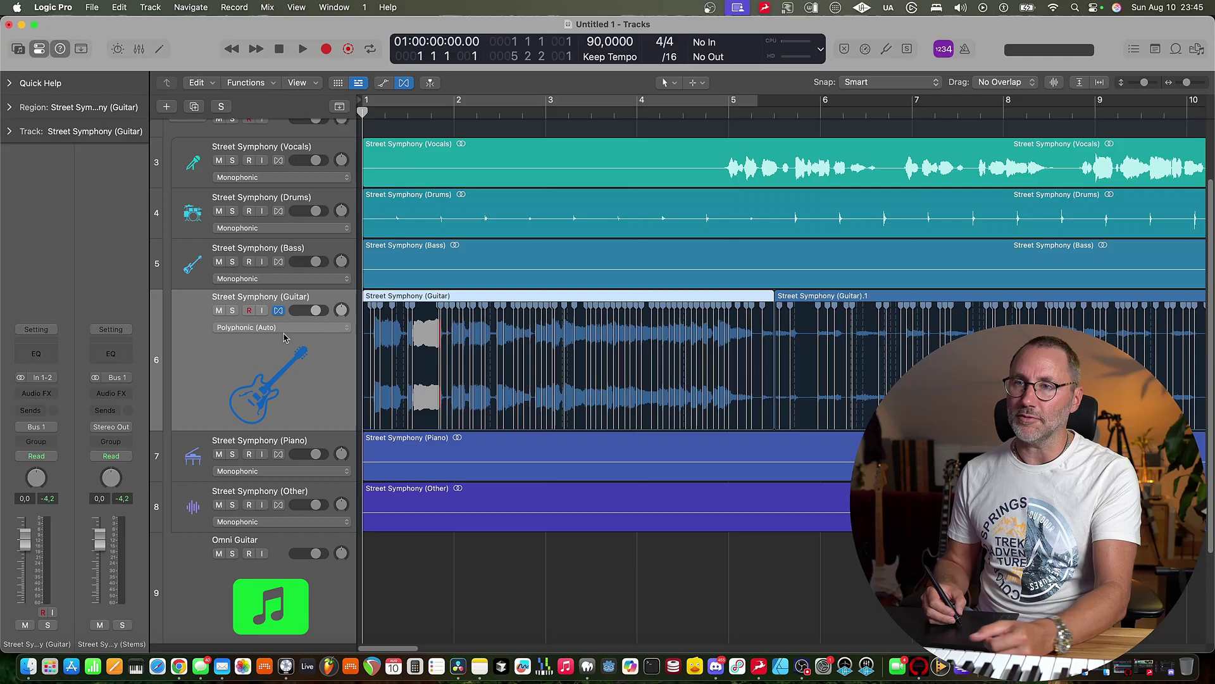
{"action": "left_click", "coordinate": [294, 334]}
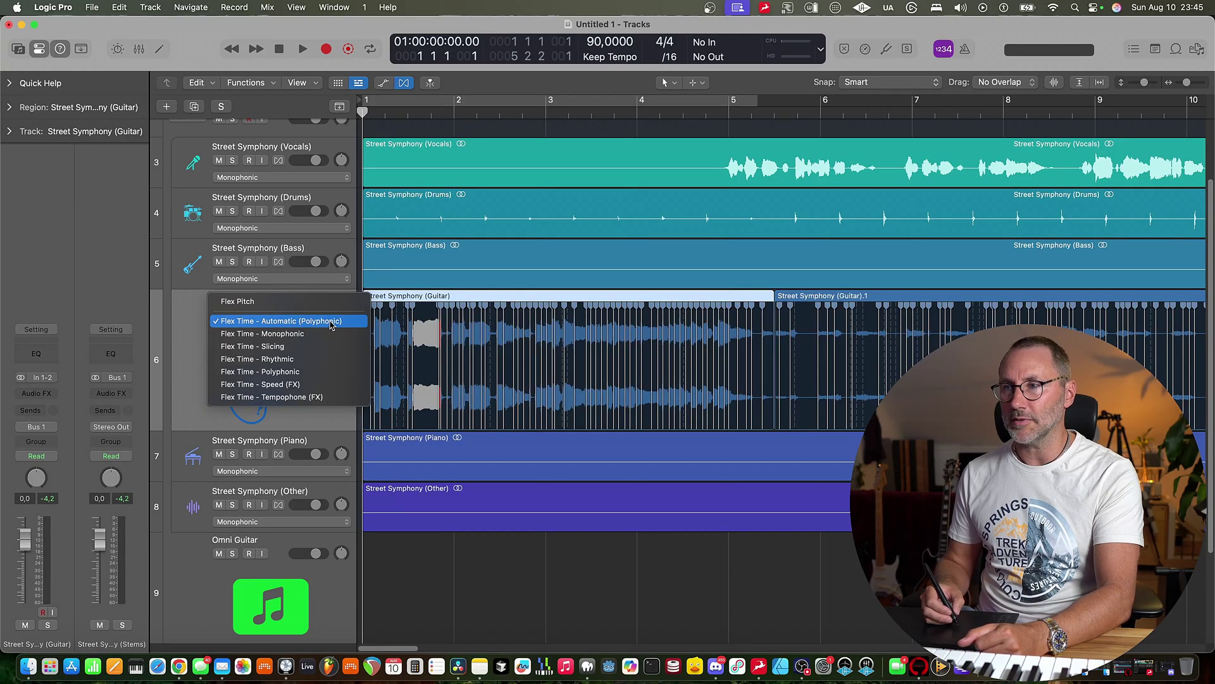
{"action": "left_click", "coordinate": [243, 301]}
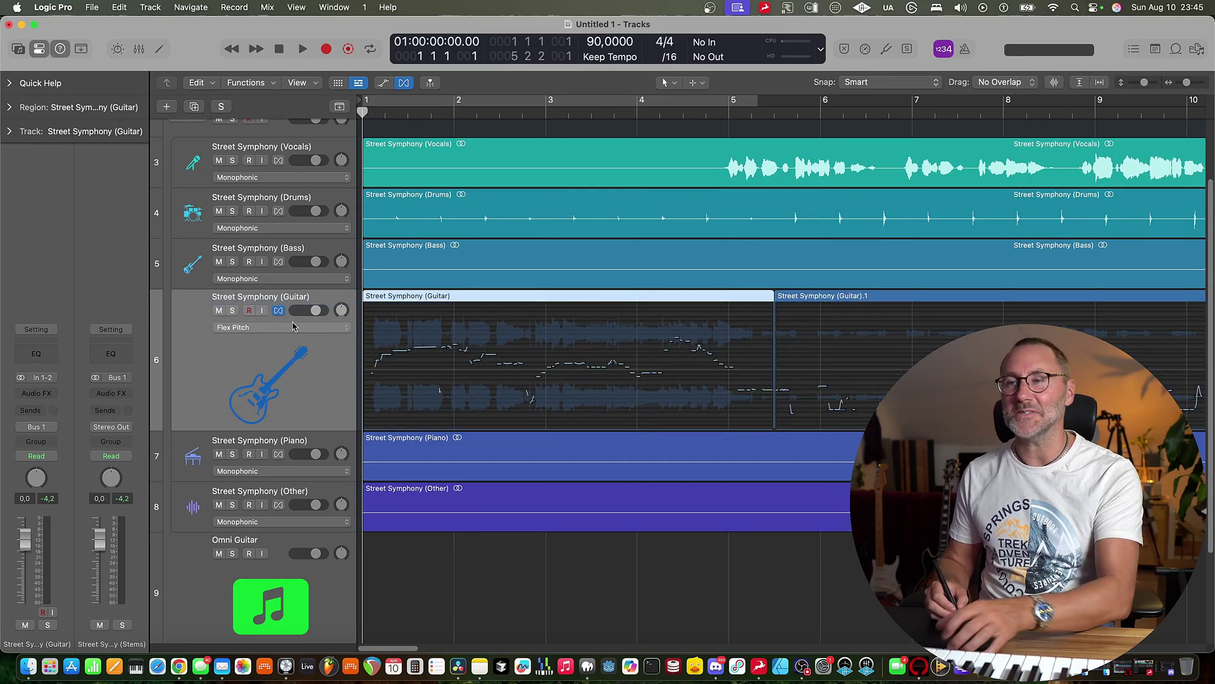
{"action": "key", "text": "super+Right"}
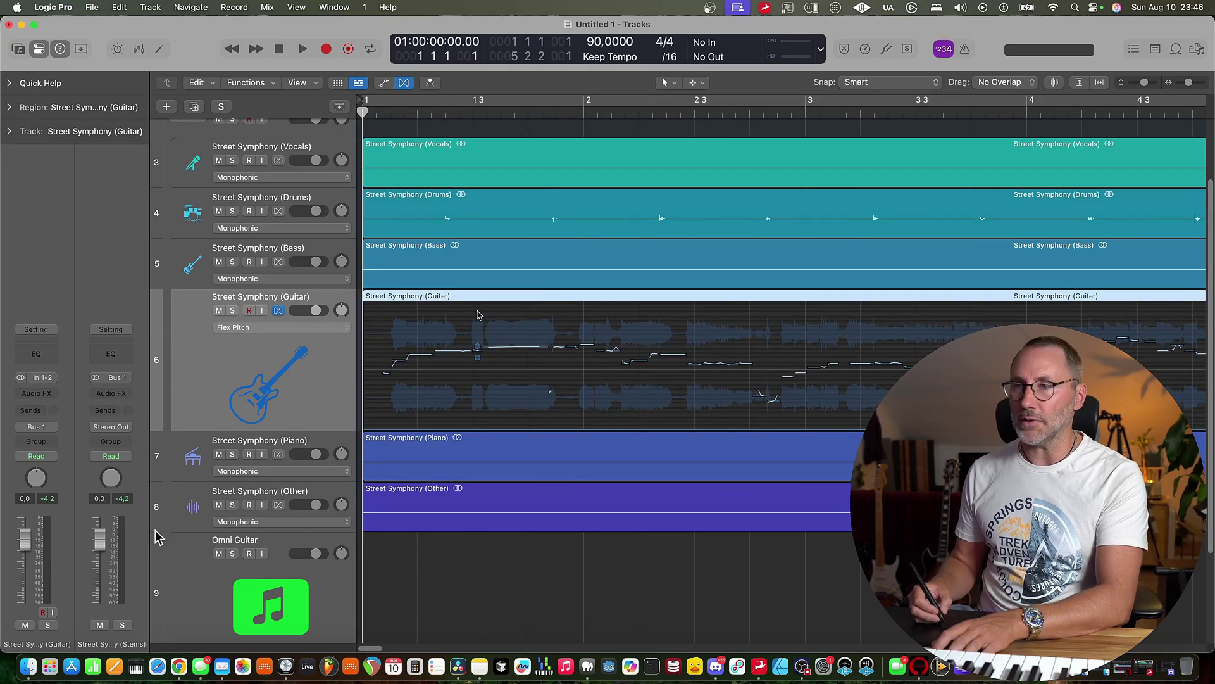
Open the guitar's Flex Pitch notes in the editor and audition a short selected run.
{"action": "key", "text": "e"}
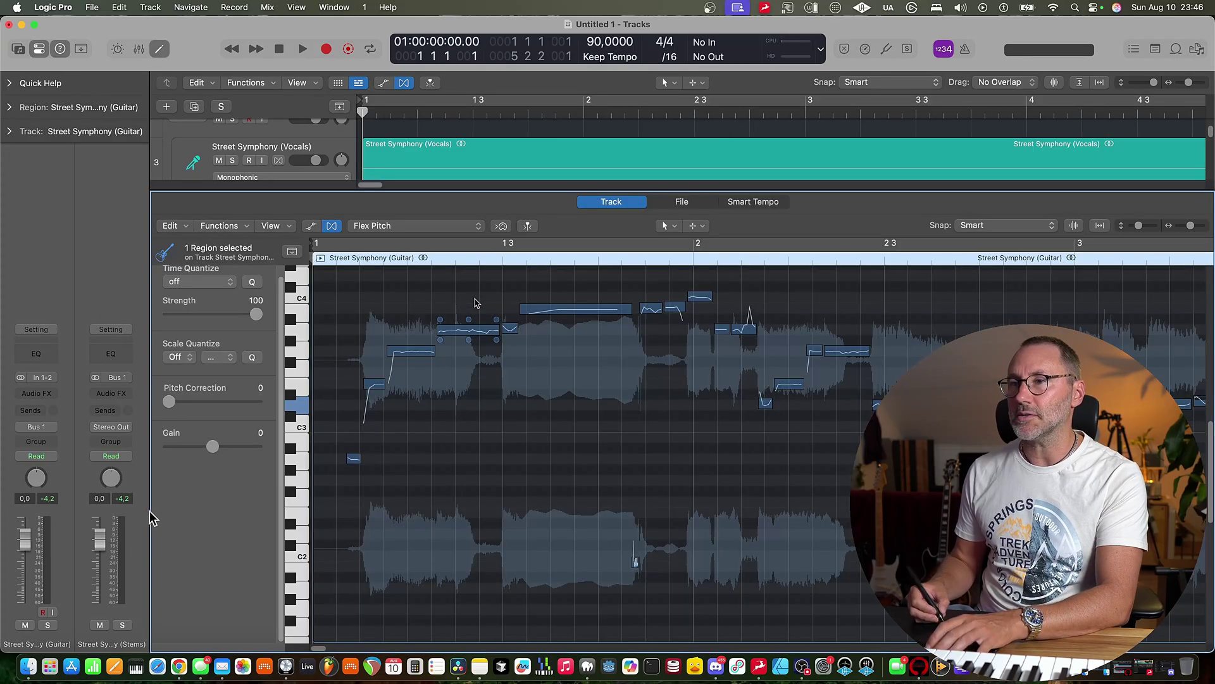
{"action": "key", "text": "space"}
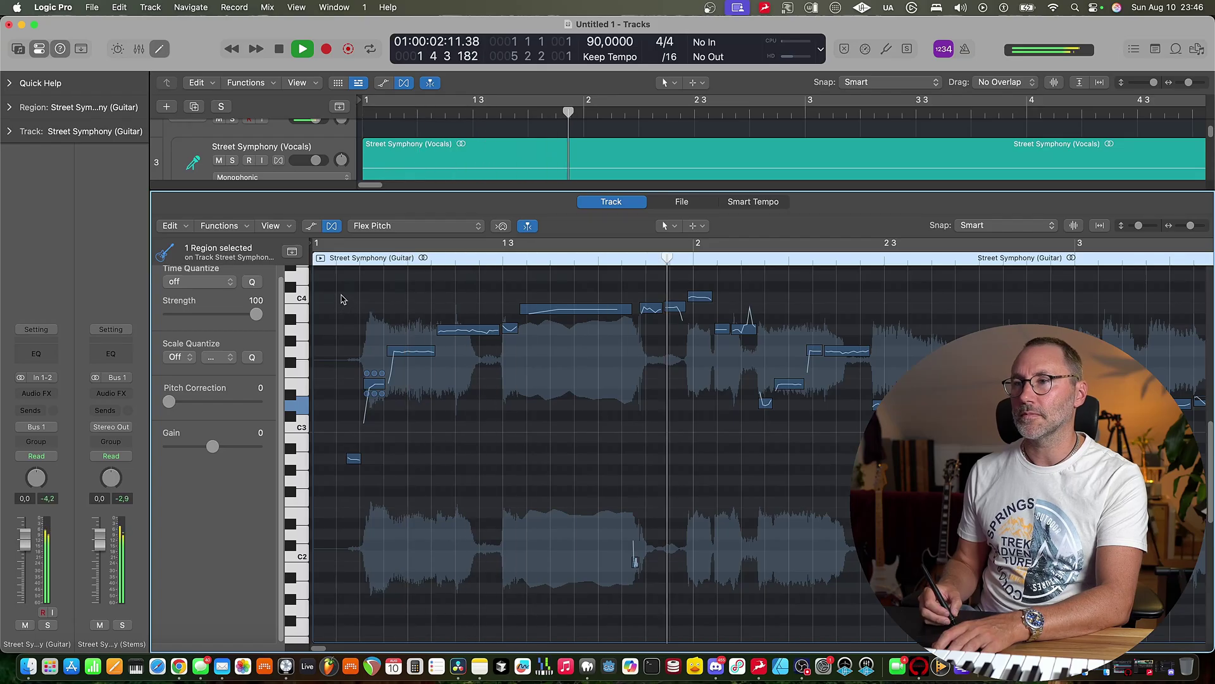
{"action": "scroll", "coordinate": [577, 388], "scroll_direction": "right", "scroll_amount": 10}
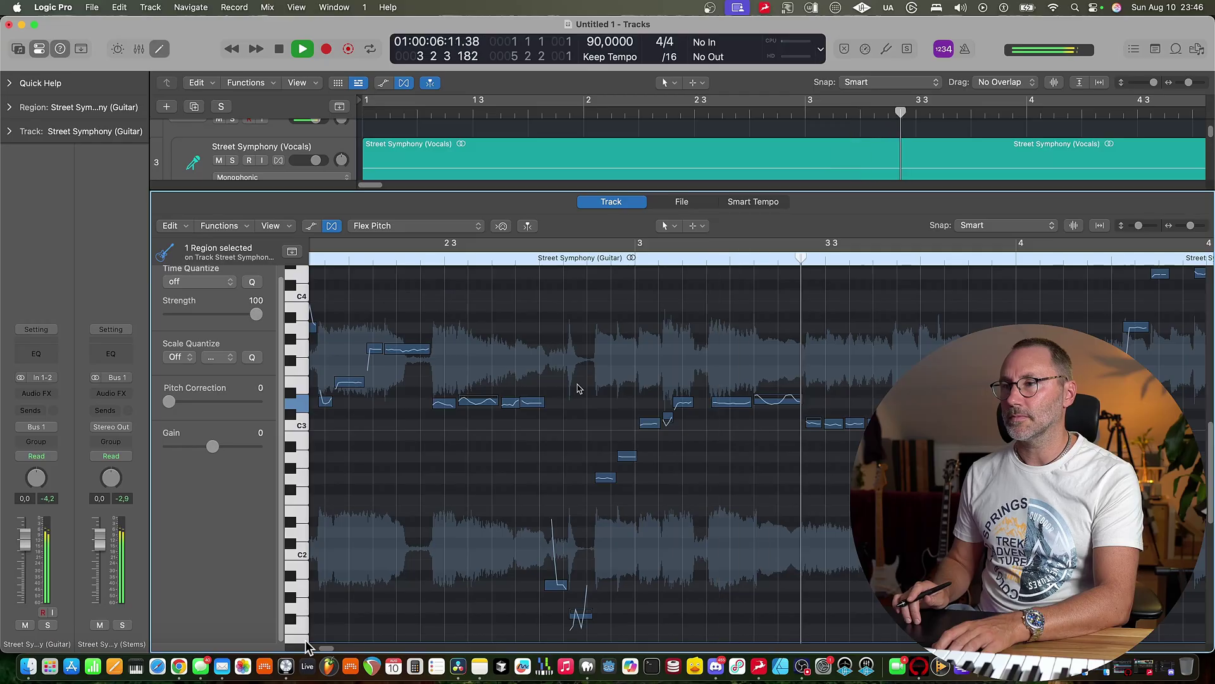
{"action": "key", "text": "space"}
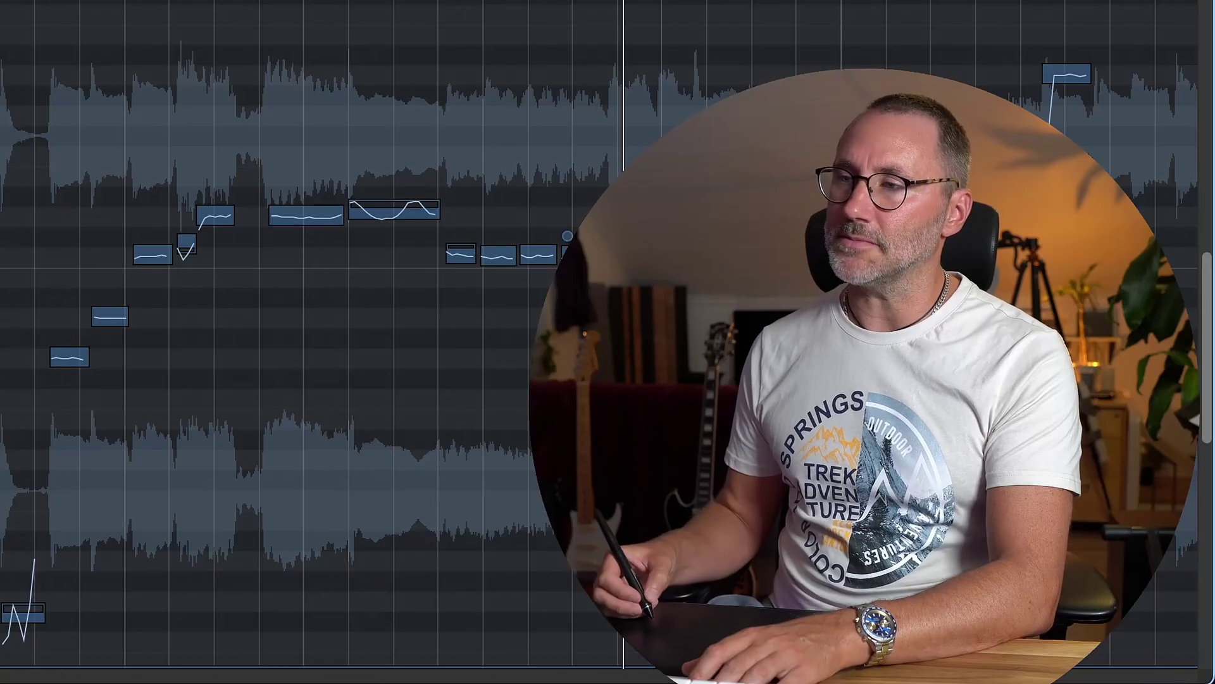
{"action": "left_click_drag", "start_coordinate": [462, 130], "coordinate": [568, 308]}
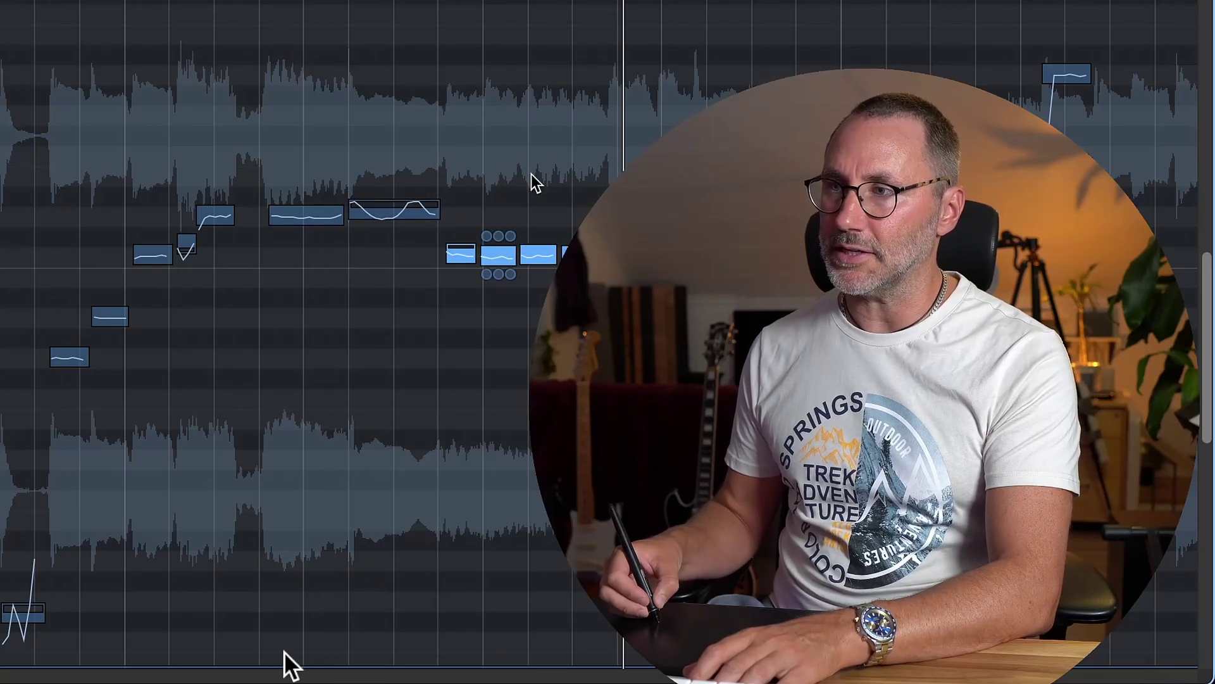
{"action": "key", "text": "space"}
{"action": "key", "text": "space"}
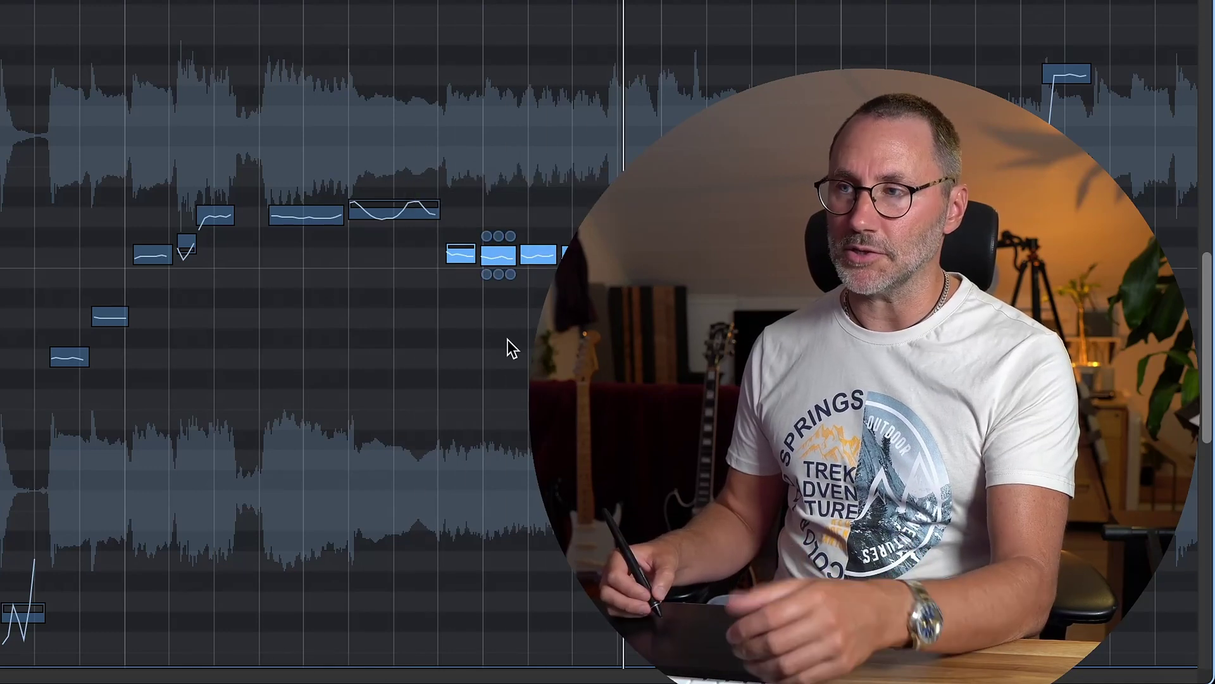
Join three adjacent notes, undo the join, deselect, and bring up the editor's Edit menu.
{"action": "left_click_drag", "start_coordinate": [557, 341], "coordinate": [465, 239]}
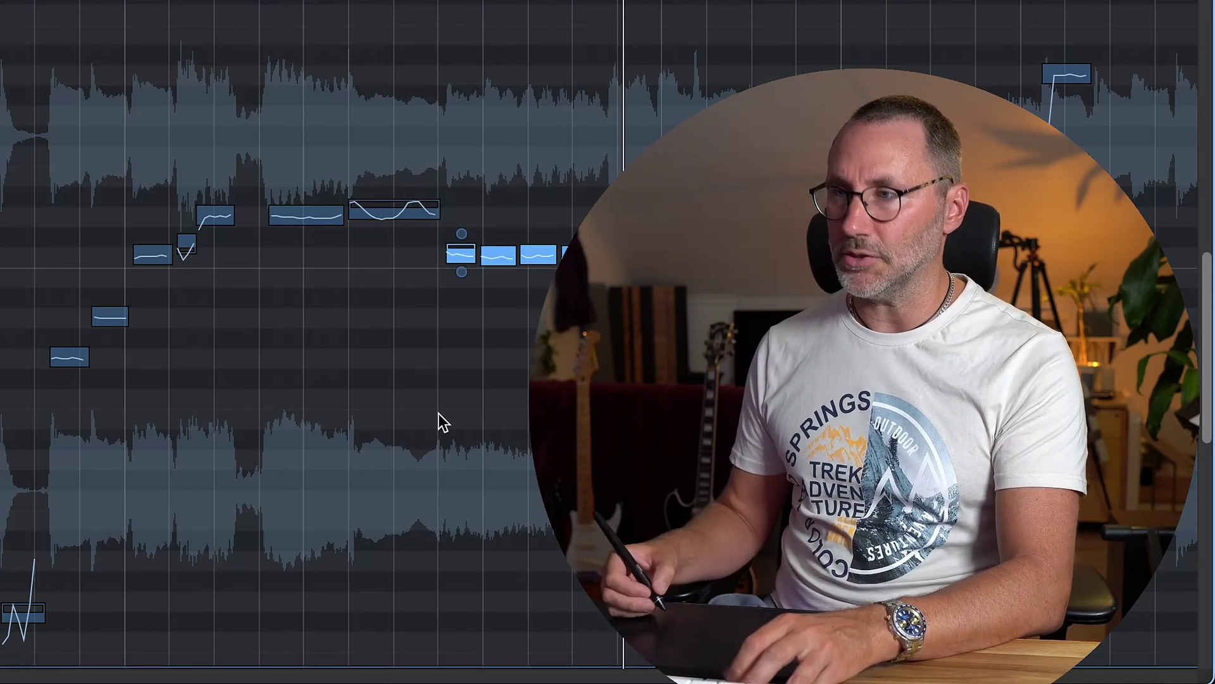
{"action": "key", "text": "super+j"}
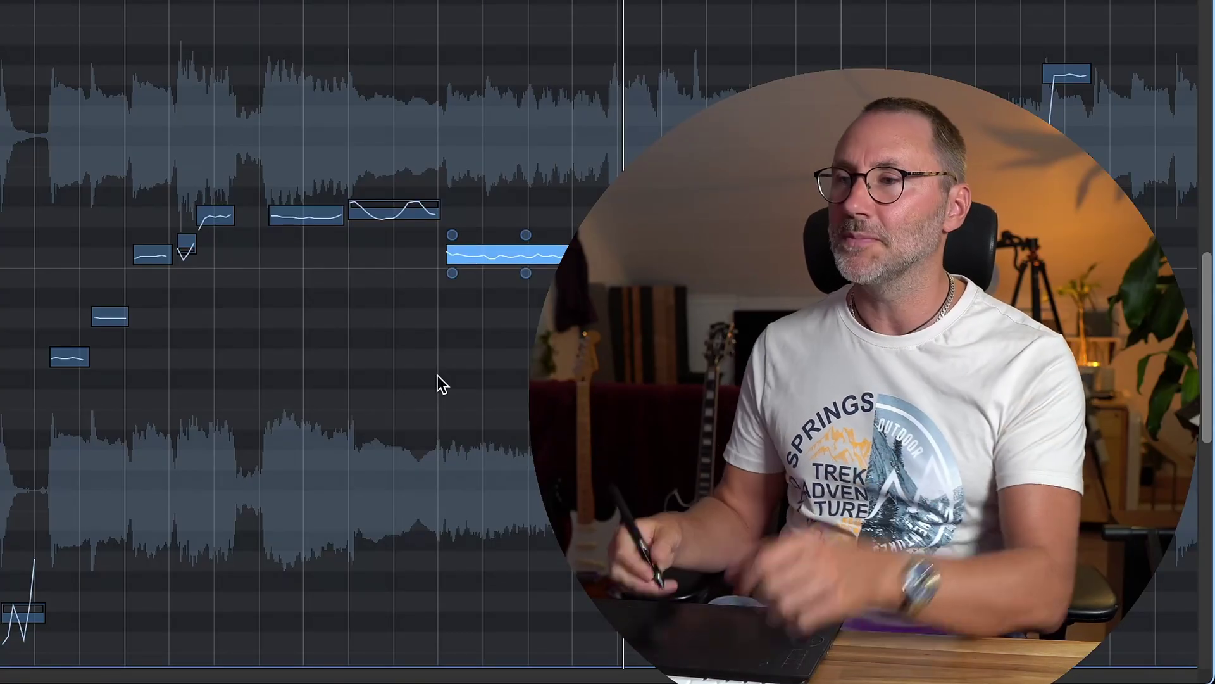
{"action": "key", "text": "super+z"}
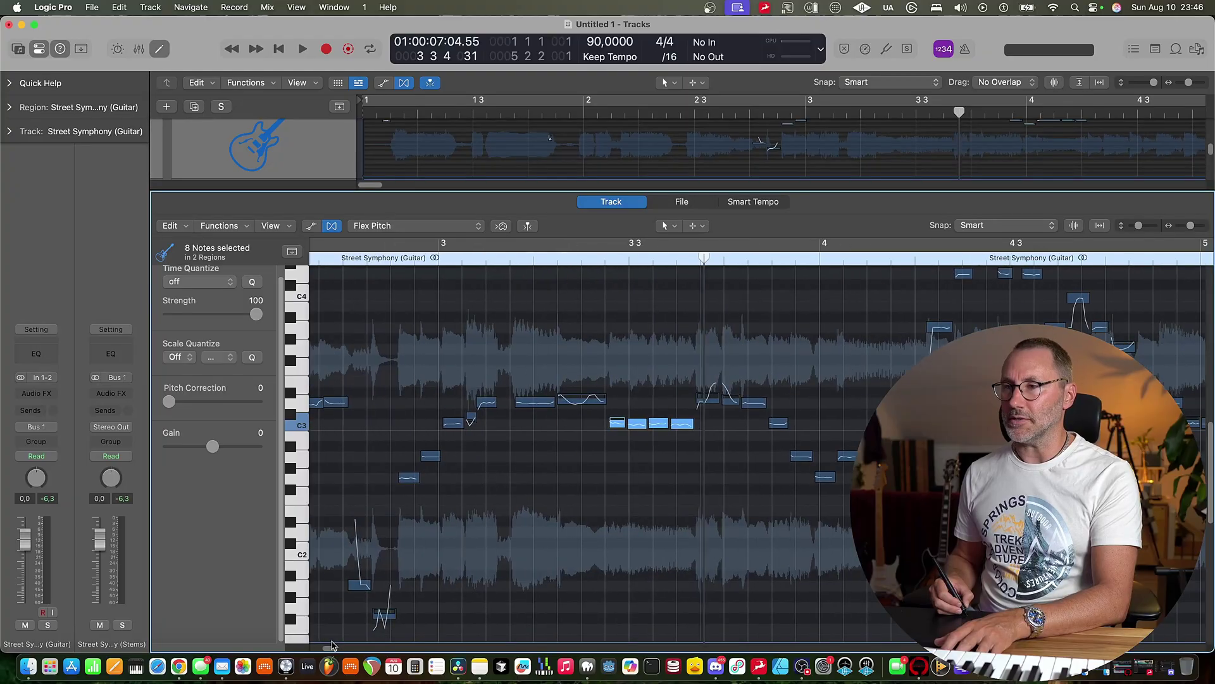
{"action": "left_click_drag", "start_coordinate": [331, 644], "coordinate": [314, 646]}
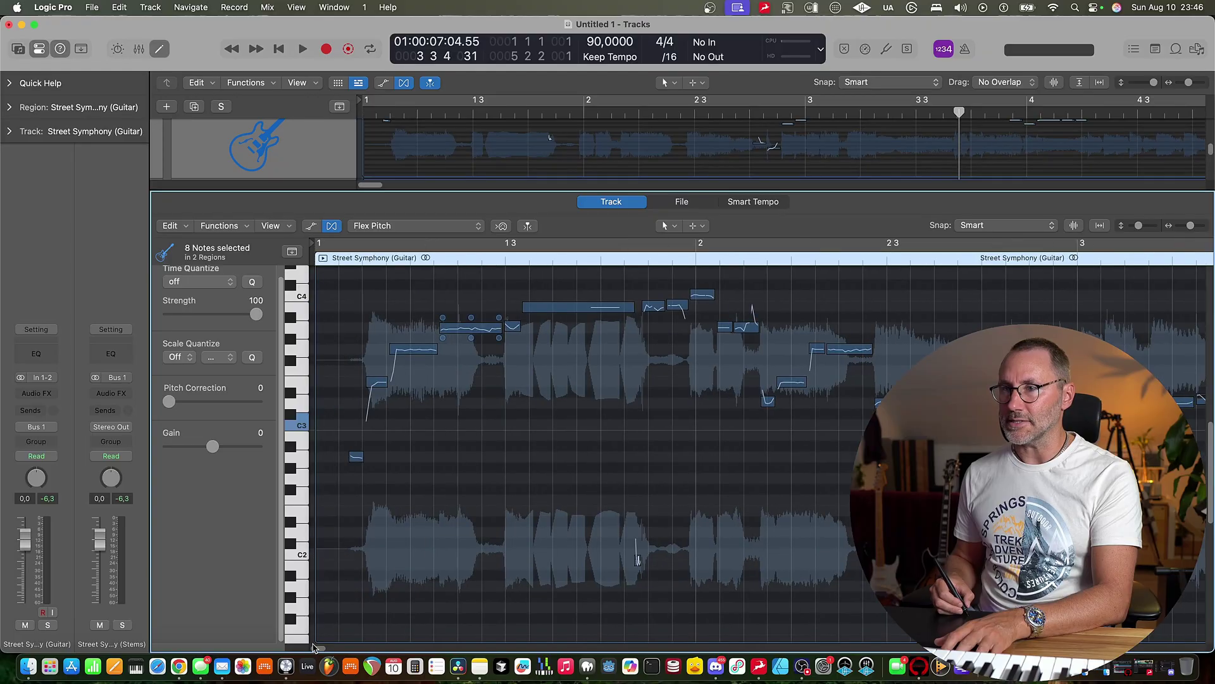
{"action": "left_click", "coordinate": [442, 441]}
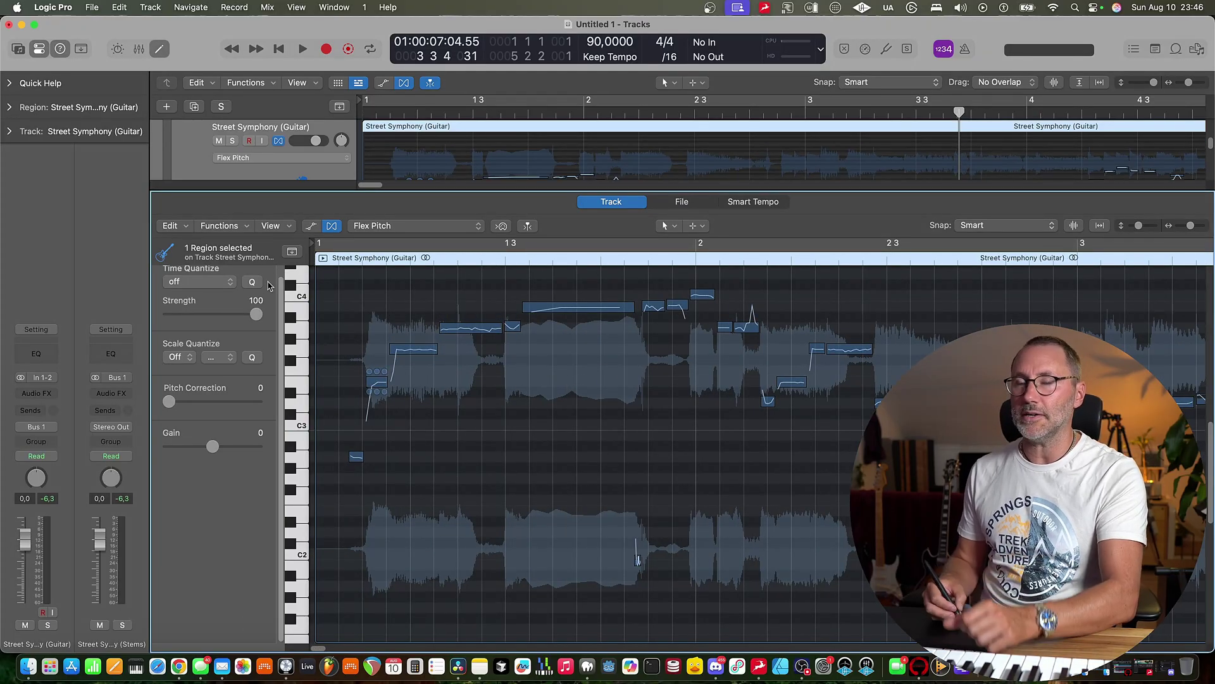
{"action": "left_click", "coordinate": [170, 226]}
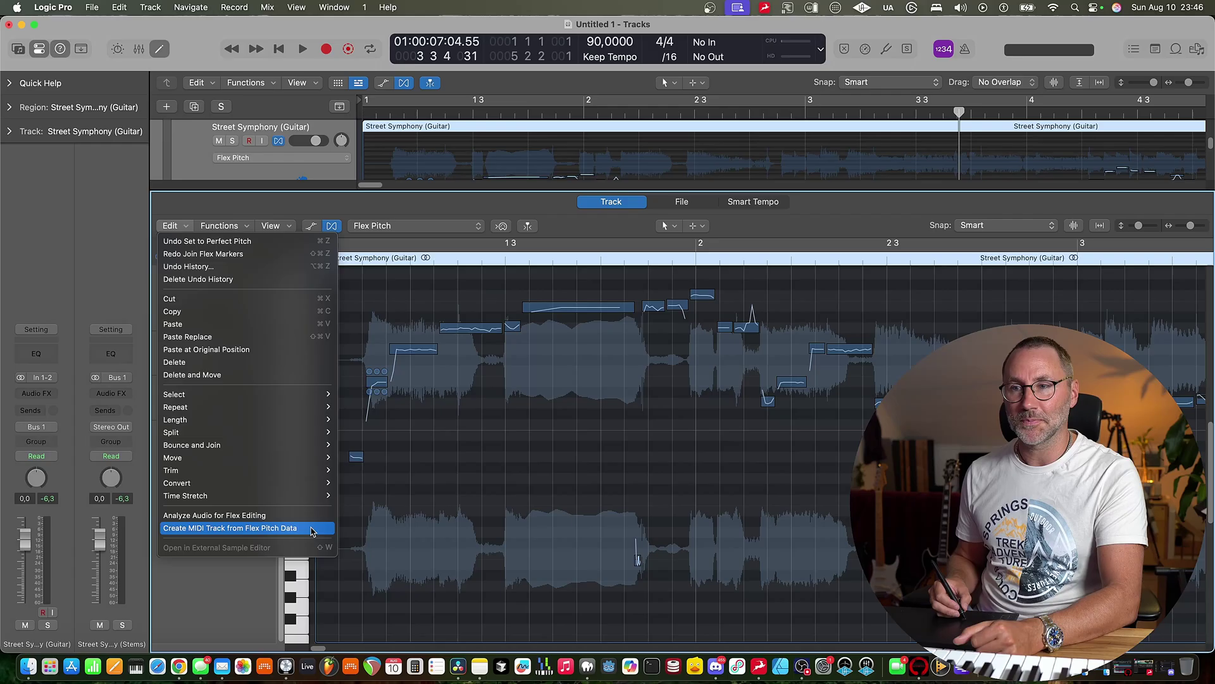
Convert the guitar's flex pitch data into a Classic Electric Piano MIDI track and solo-play it.
{"action": "left_click", "coordinate": [315, 527]}
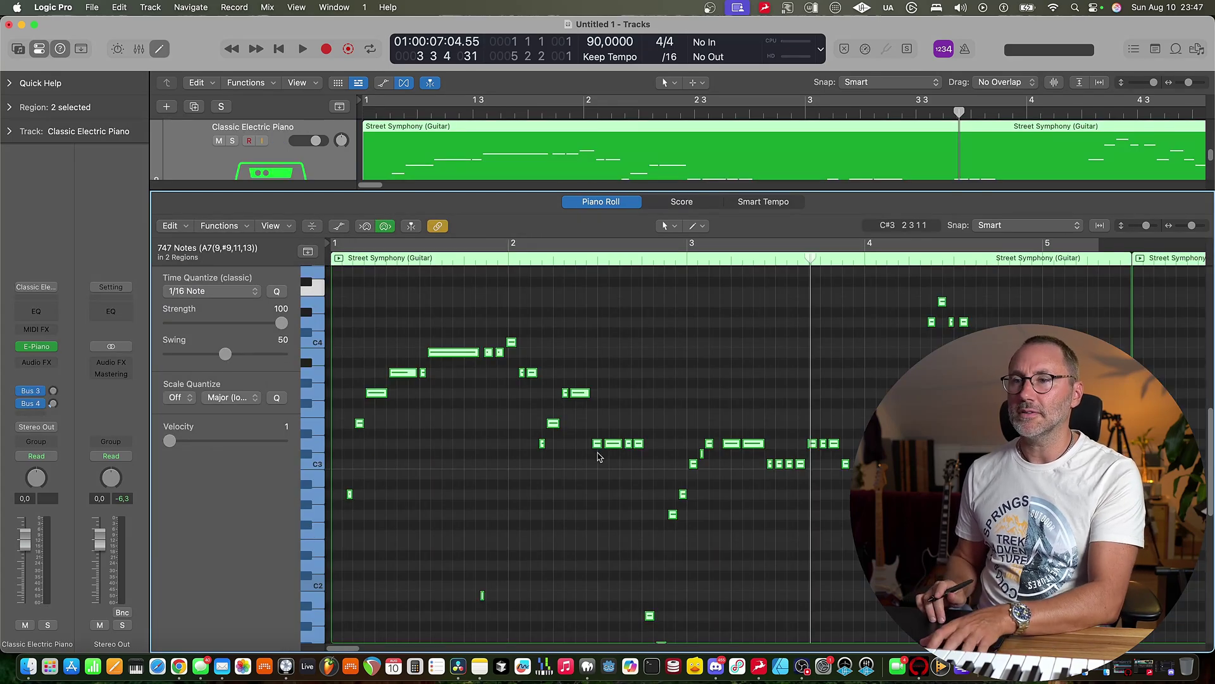
{"action": "key", "text": "Return"}
{"action": "key", "text": "space"}
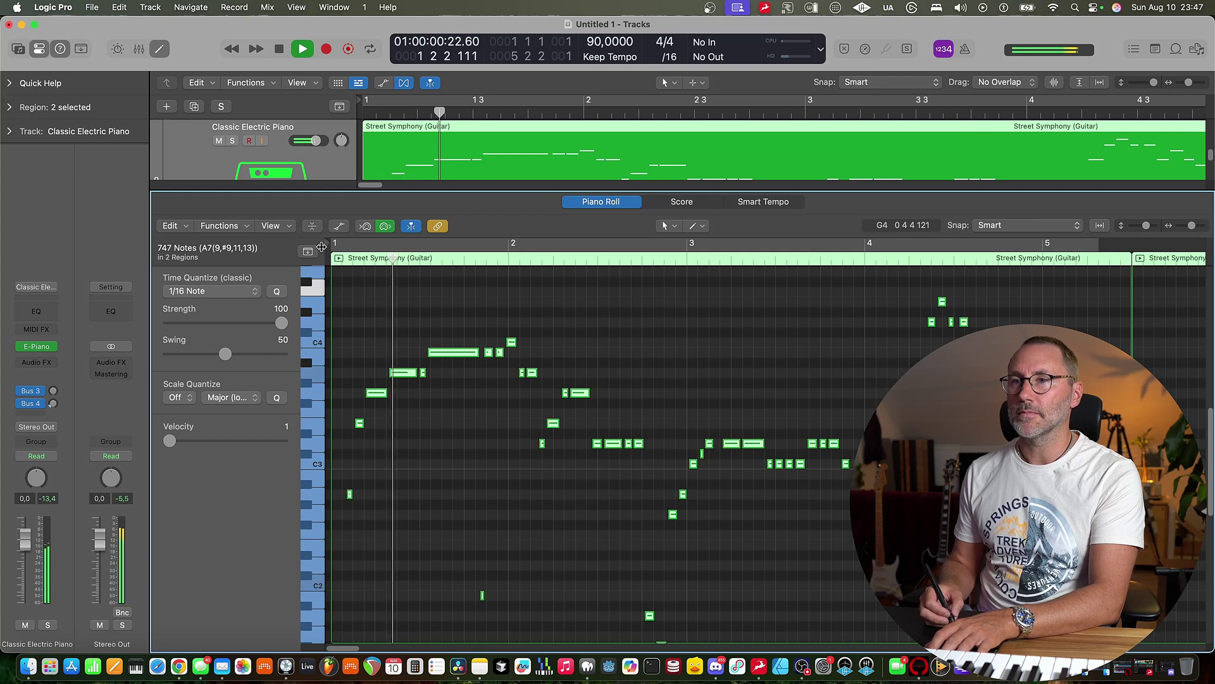
{"action": "left_click", "coordinate": [233, 141]}
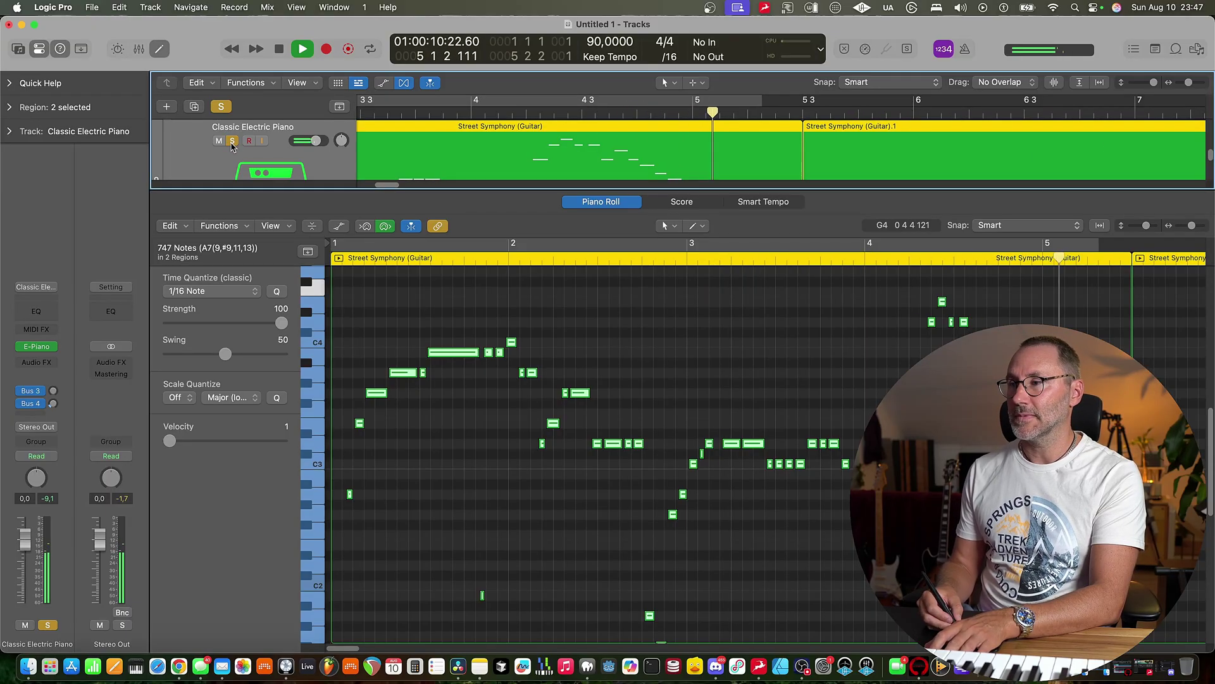
{"action": "key", "text": "space"}
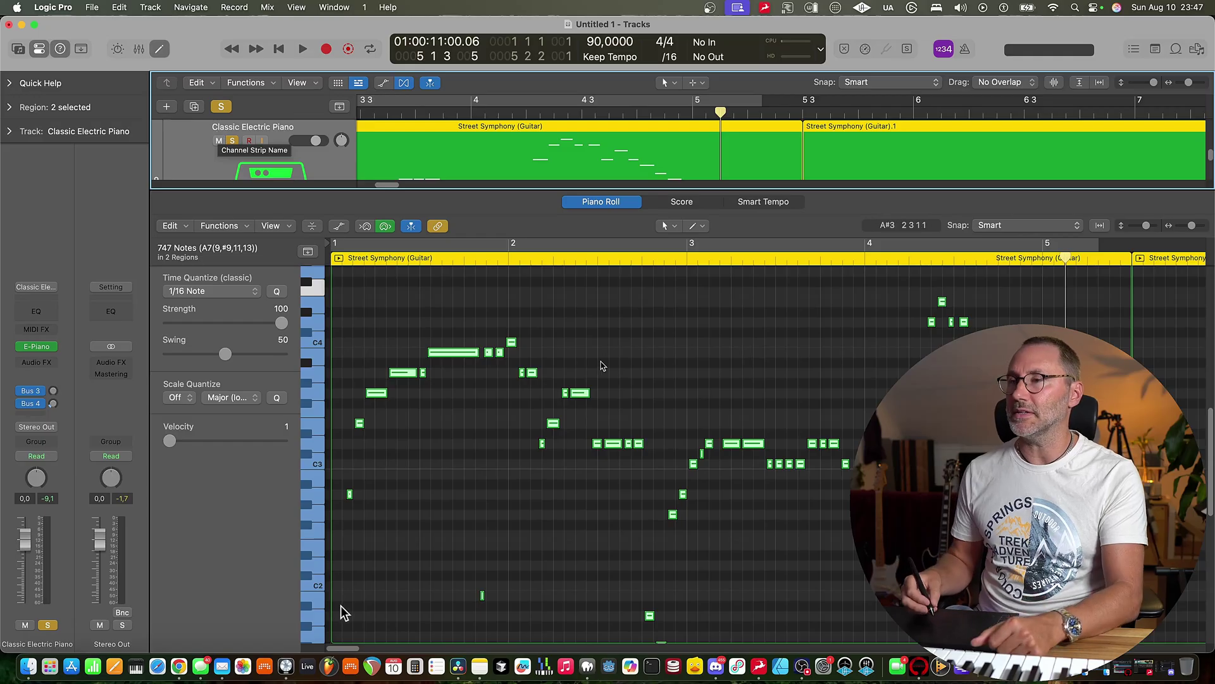
Scroll through the Piano Roll and move the playhead to around bar 8.
{"action": "right_click", "coordinate": [661, 463]}
{"action": "left_click", "coordinate": [598, 471]}
{"action": "scroll", "coordinate": [598, 468], "scroll_direction": "right", "scroll_amount": 10}
{"action": "scroll", "coordinate": [598, 468], "scroll_direction": "down", "scroll_amount": 5}
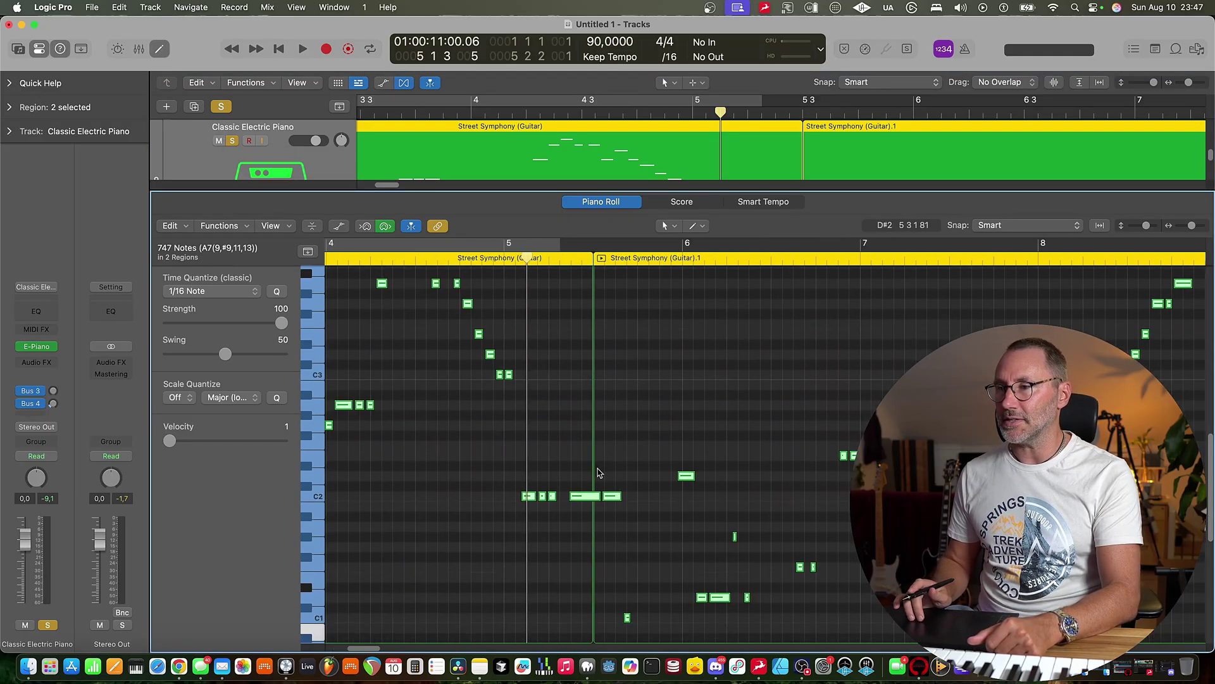
{"action": "scroll", "coordinate": [598, 471], "scroll_direction": "right", "scroll_amount": 3}
{"action": "scroll", "coordinate": [600, 472], "scroll_direction": "right", "scroll_amount": 4}
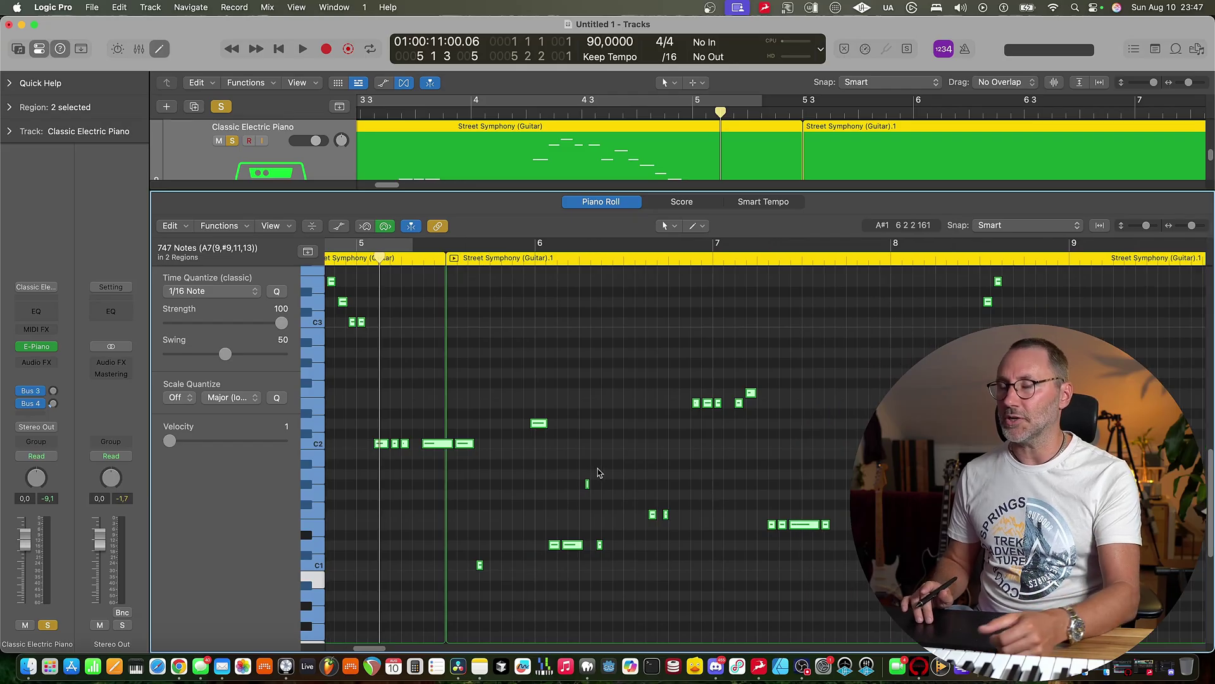
{"action": "scroll", "coordinate": [599, 472], "scroll_direction": "right", "scroll_amount": 2}
{"action": "scroll", "coordinate": [599, 472], "scroll_direction": "up", "scroll_amount": 4}
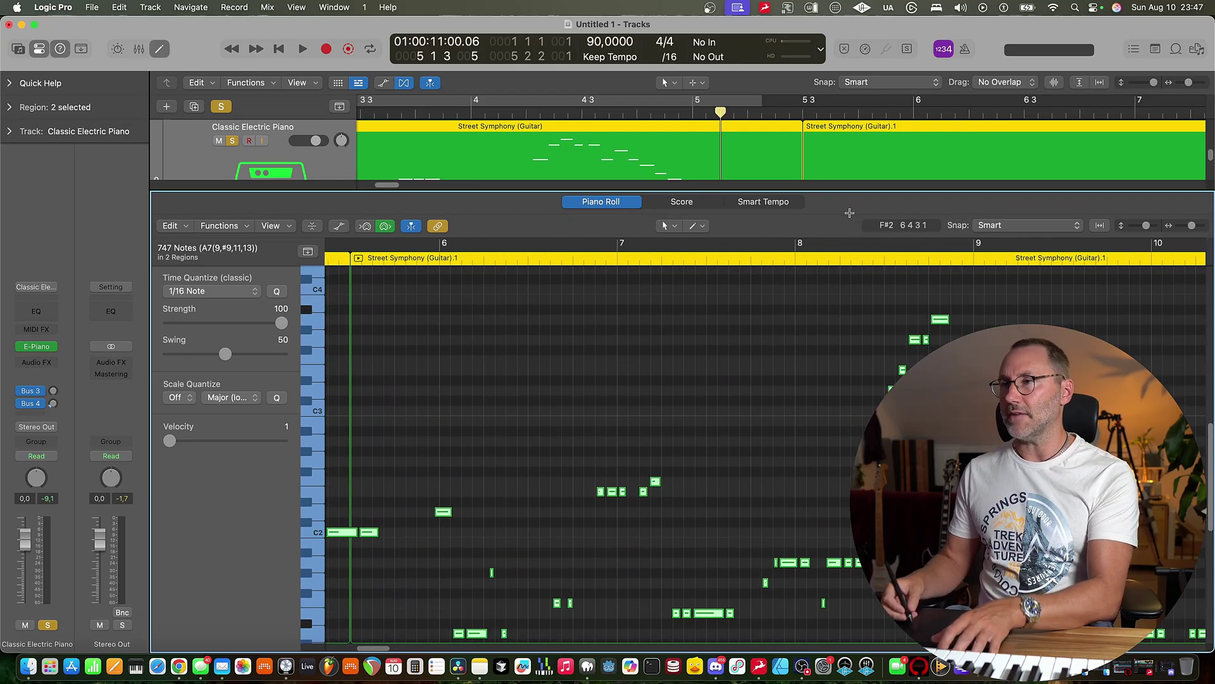
{"action": "left_click", "coordinate": [872, 259]}
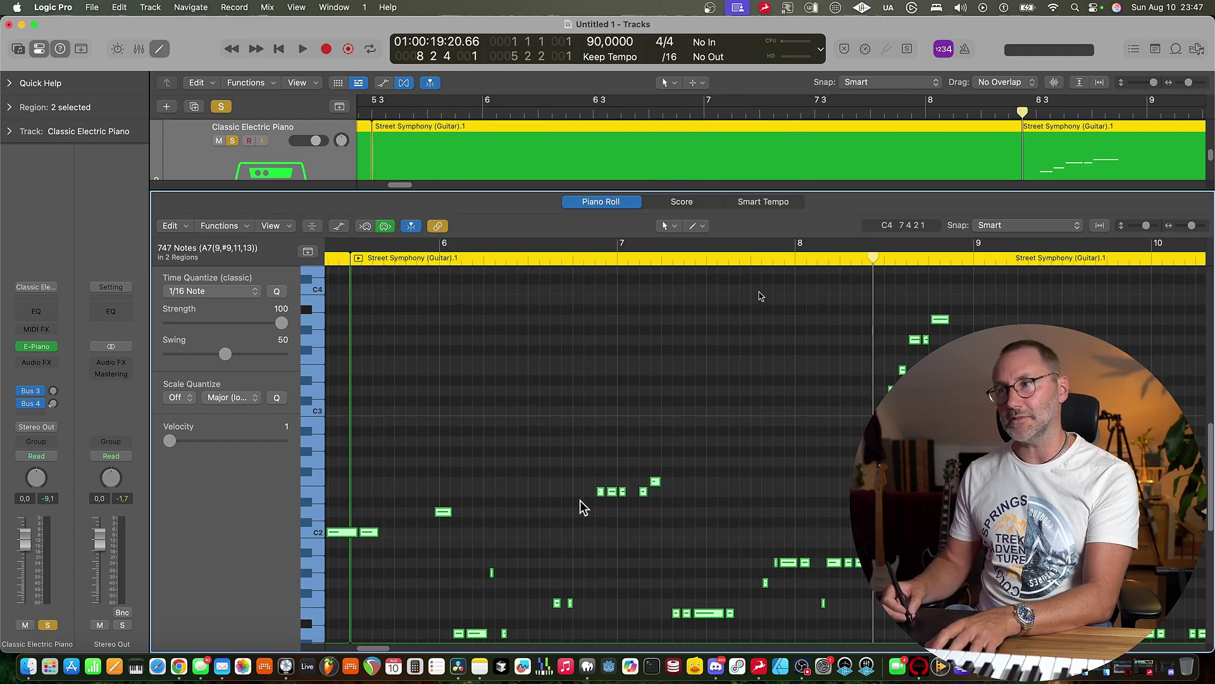
Glue the four short C3 notes near bar 3 into one note of length 0 0 3 160.
{"action": "scroll", "coordinate": [355, 556], "scroll_direction": "left", "scroll_amount": 15}
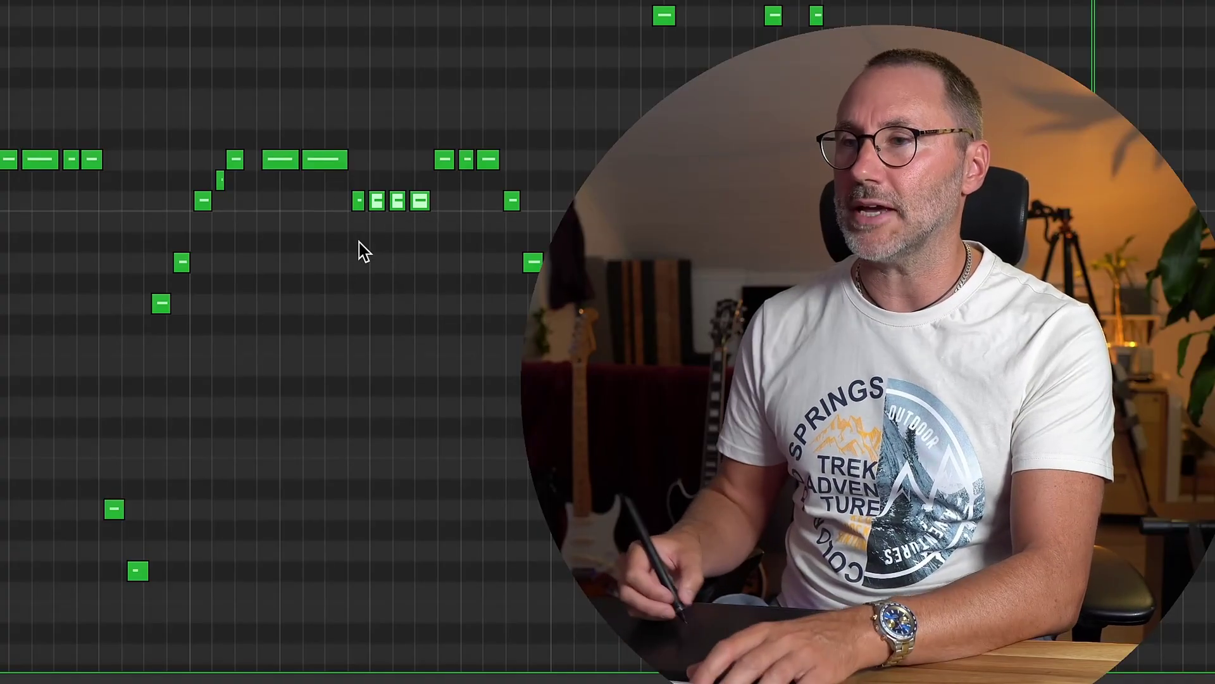
{"action": "left_click", "coordinate": [452, 237]}
{"action": "left_click_drag", "start_coordinate": [452, 236], "coordinate": [369, 189]}
{"action": "left_click", "coordinate": [391, 200]}
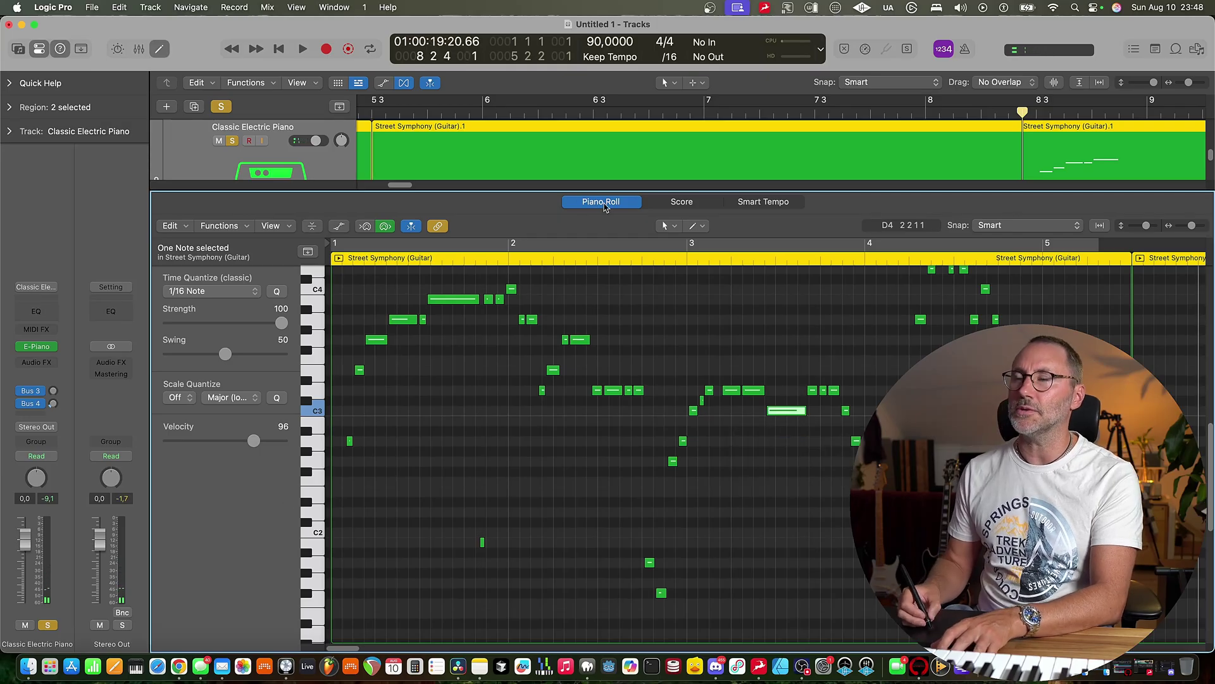
Move the two MIDI regions onto Omni Guitar and show its Omnisphere Fingerstyle Acoustic 18 string a patch.
{"action": "key", "text": "e"}
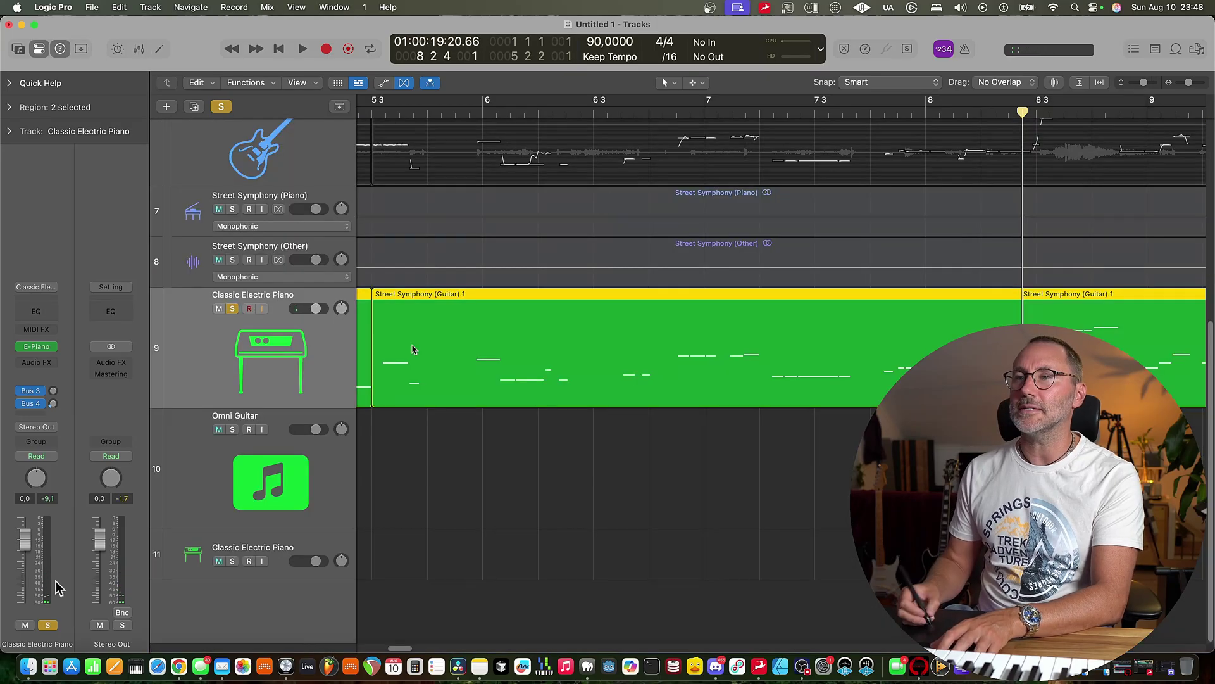
{"action": "key", "text": "z"}
{"action": "left_click_drag", "start_coordinate": [413, 430], "coordinate": [412, 551]}
{"action": "left_click", "coordinate": [204, 475]}
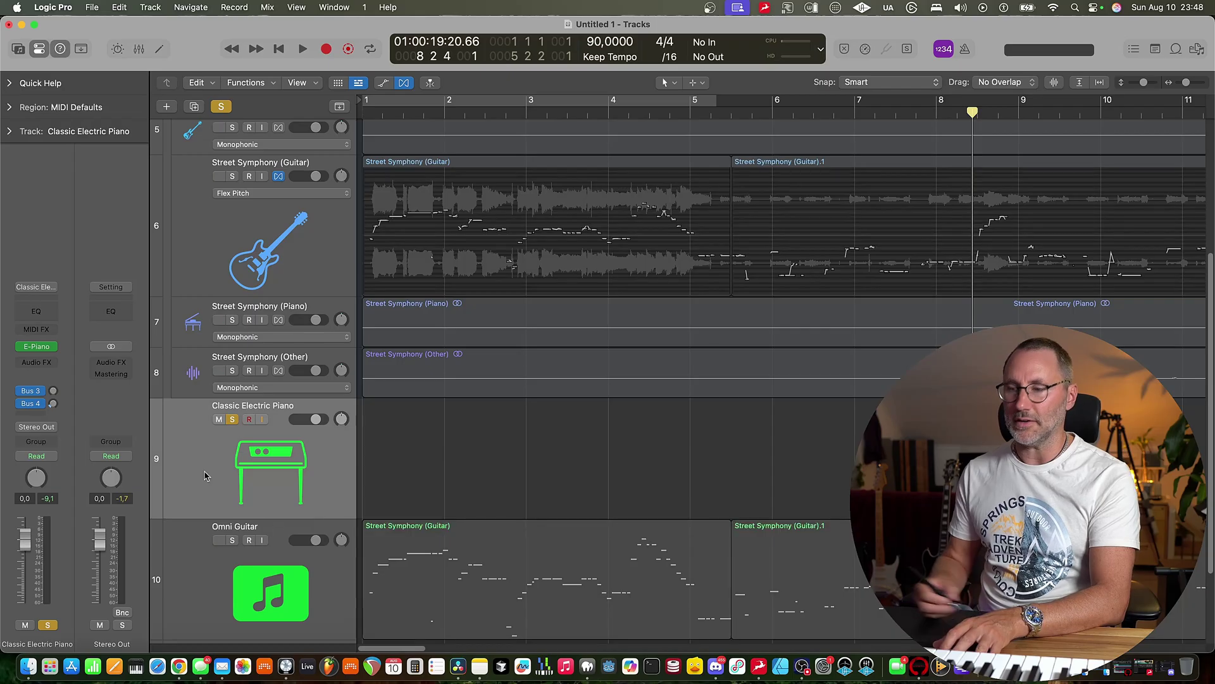
{"action": "left_click", "coordinate": [37, 347]}
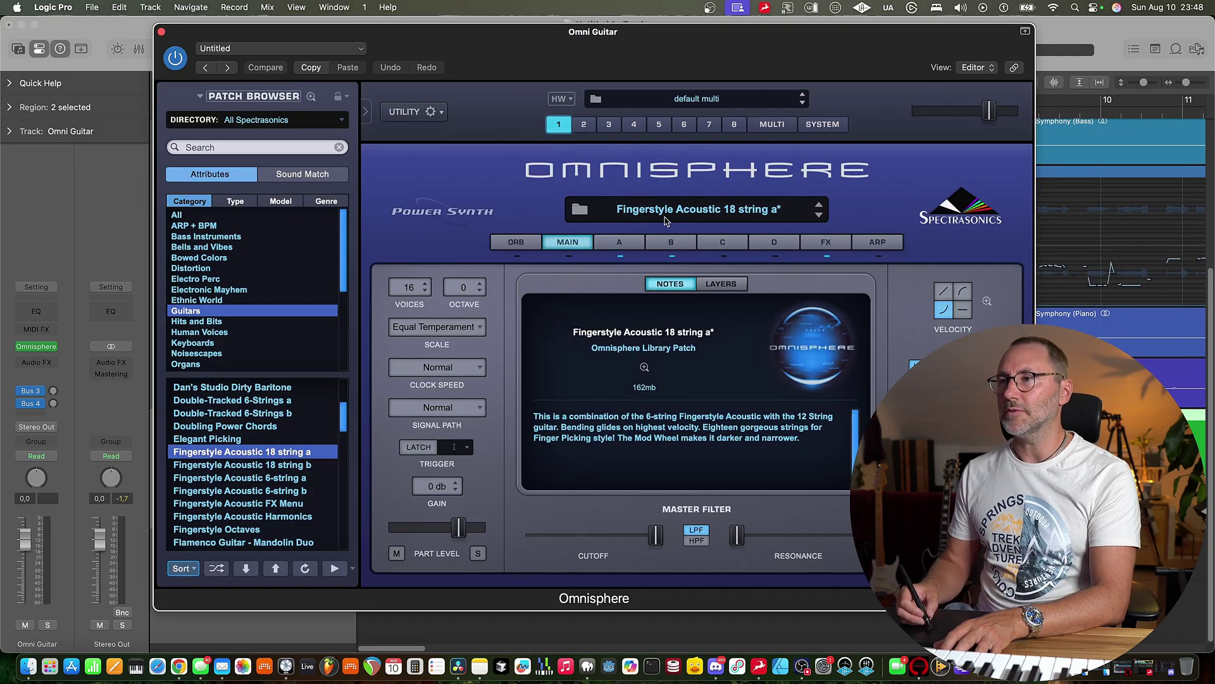
Close Omnisphere, play the soloed Omni Guitar part from the start, then clear the solo.
{"action": "left_click", "coordinate": [162, 31]}
{"action": "key", "text": "Return"}
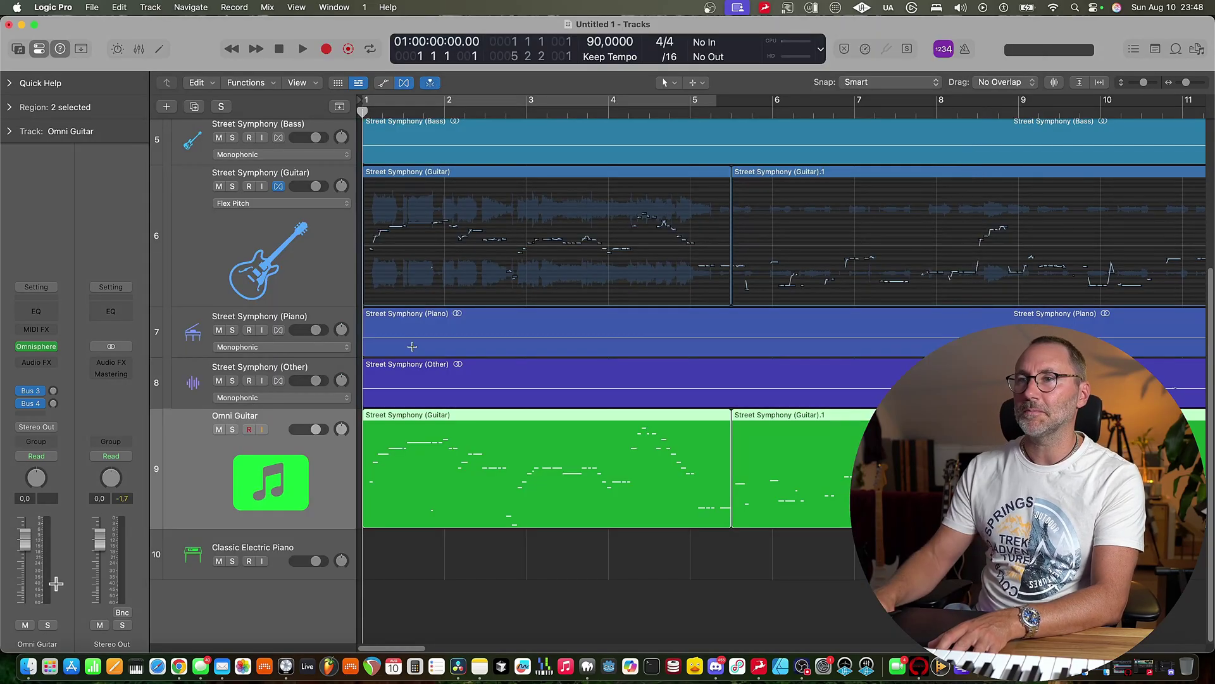
{"action": "scroll", "coordinate": [412, 347], "scroll_direction": "up", "scroll_amount": 3}
{"action": "scroll", "coordinate": [412, 346], "scroll_direction": "down", "scroll_amount": 3}
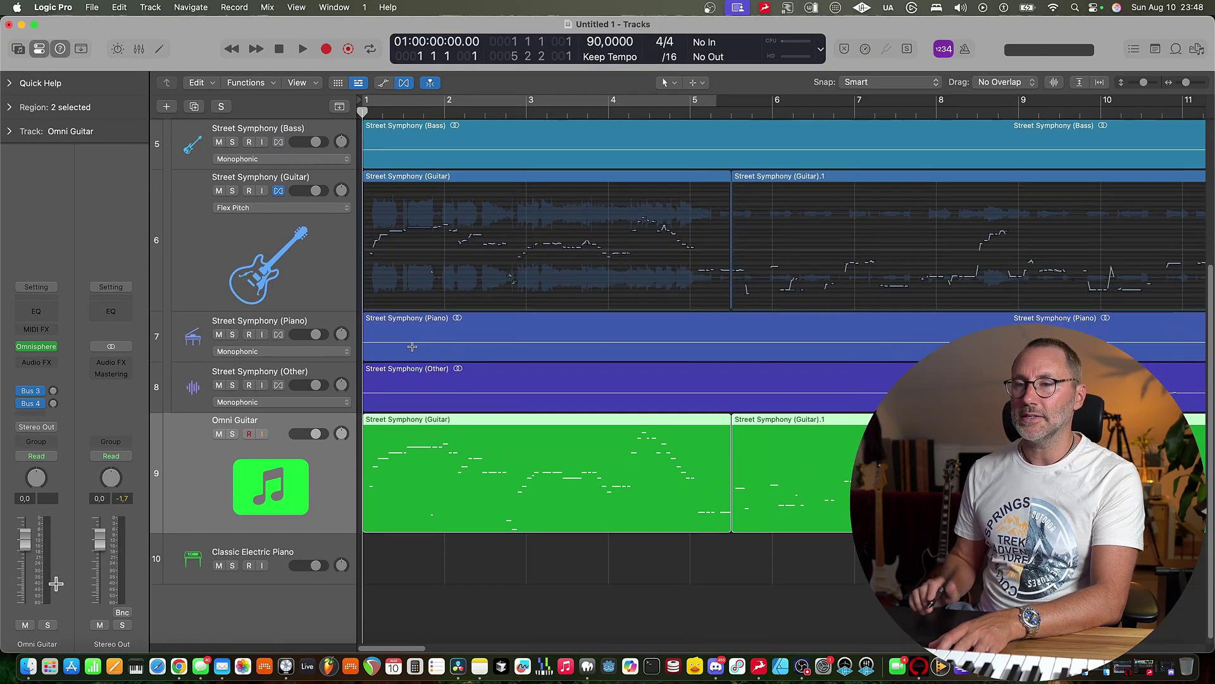
{"action": "key", "text": "ctrl+s"}
{"action": "key", "text": "space"}
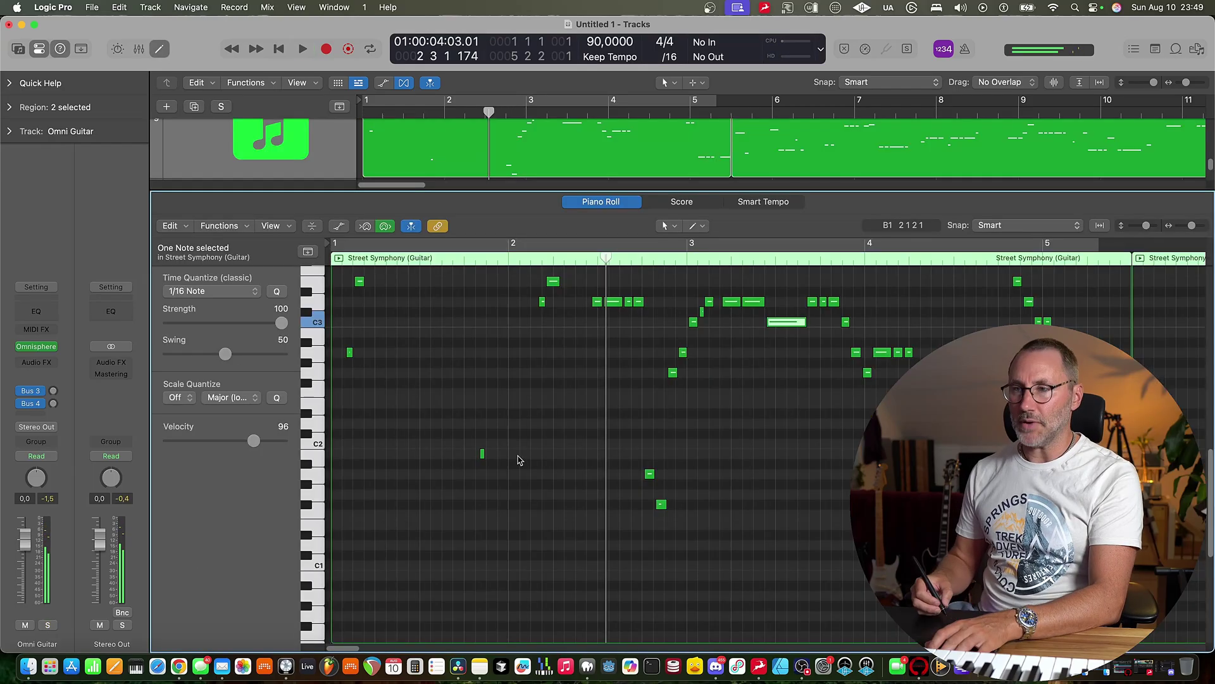
{"action": "key", "text": "space"}
{"action": "key", "text": "ctrl+s"}
Delete the two stray low notes near C2 from the Omni Guitar region.
{"action": "double_click", "coordinate": [515, 461]}
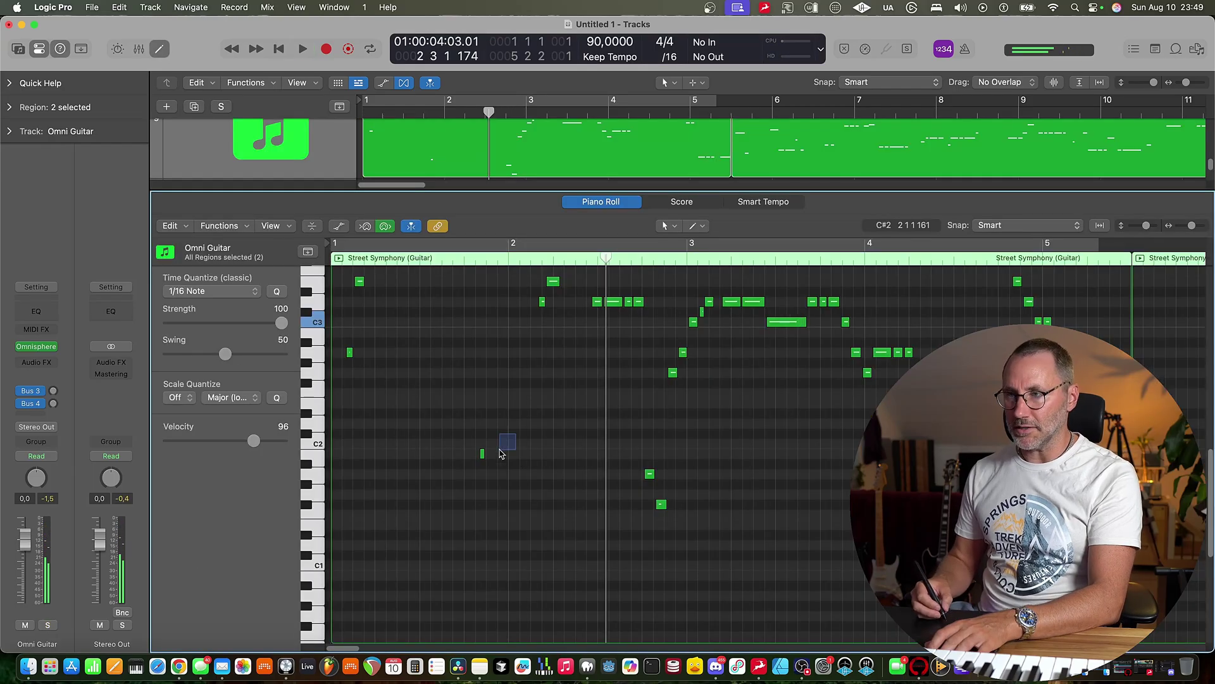
{"action": "left_click_drag", "start_coordinate": [702, 449], "coordinate": [593, 570]}
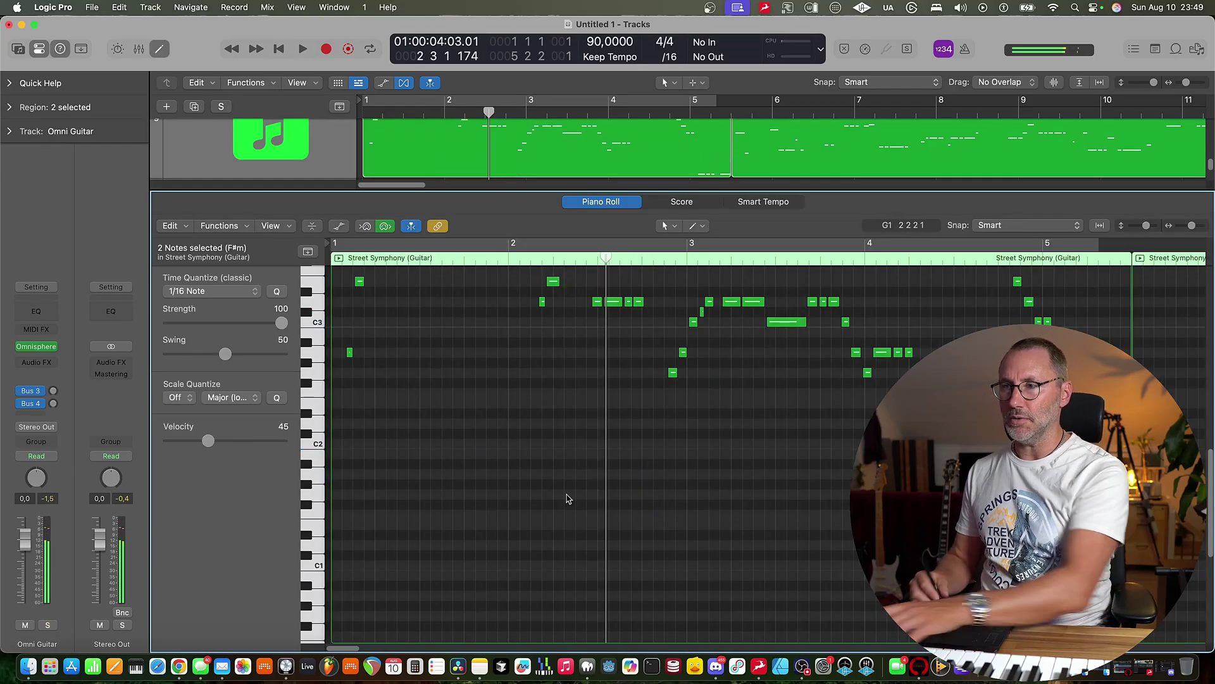
{"action": "scroll", "coordinate": [567, 498], "scroll_direction": "up", "scroll_amount": 5}
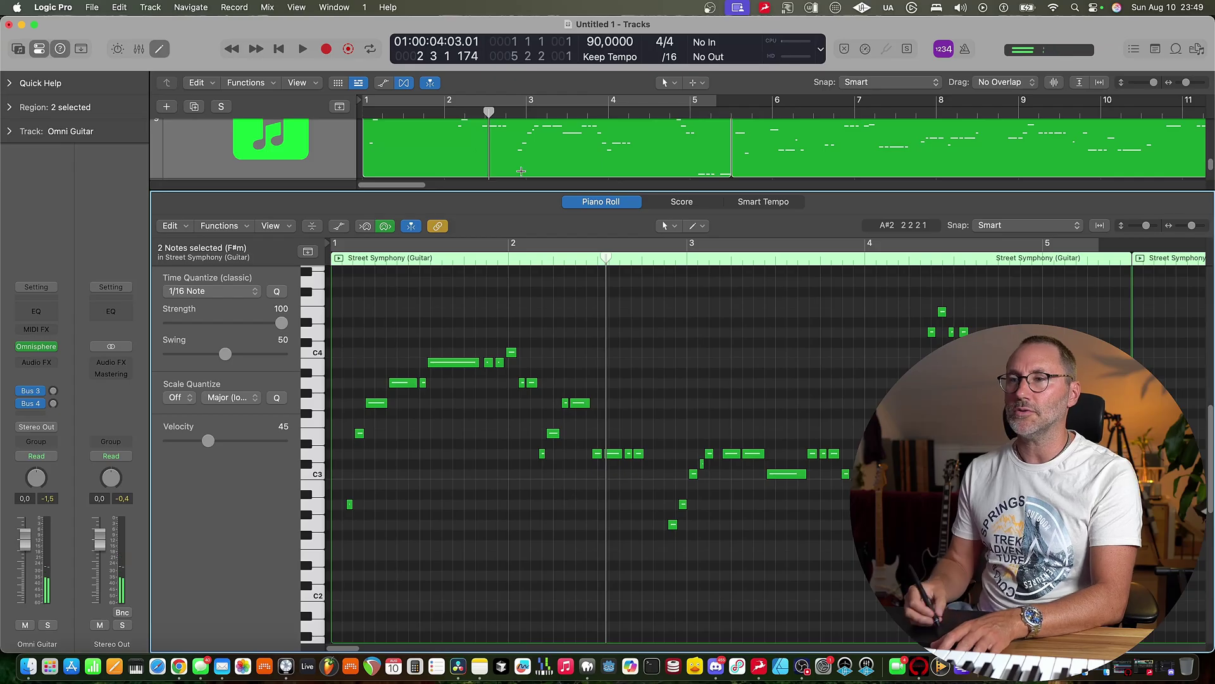
{"action": "left_click", "coordinate": [601, 202]}
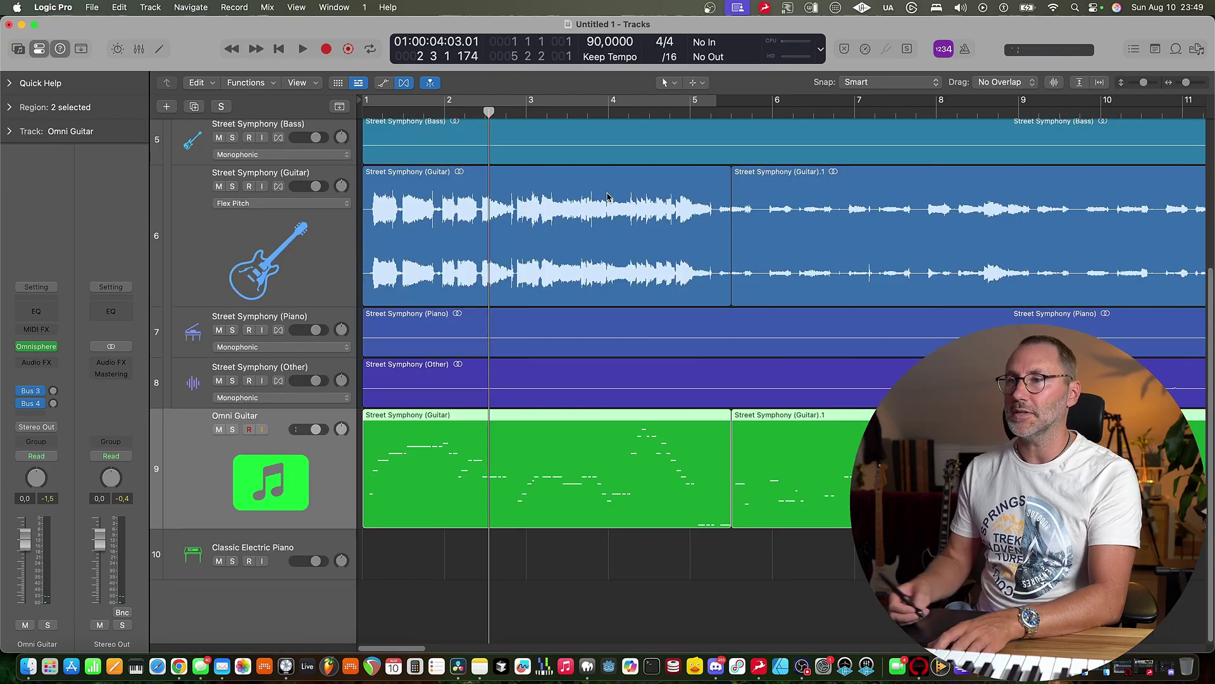
{"action": "key", "text": "Return"}
{"action": "key", "text": "space"}
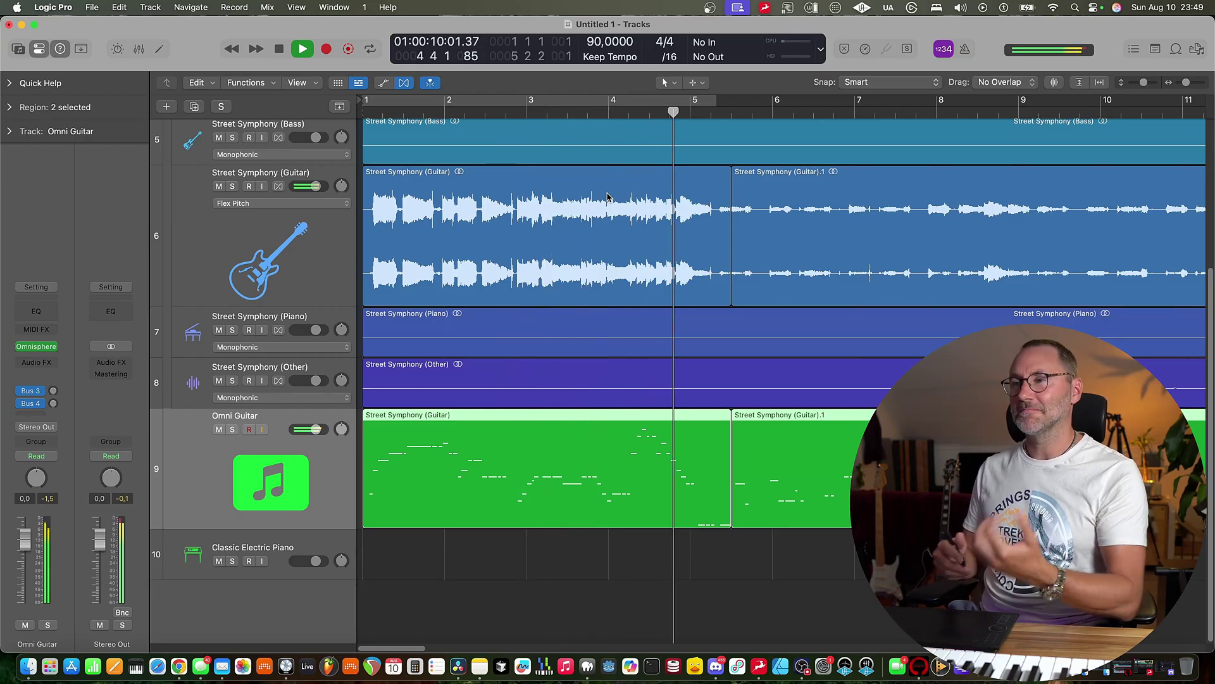
{"action": "key", "text": "space"}
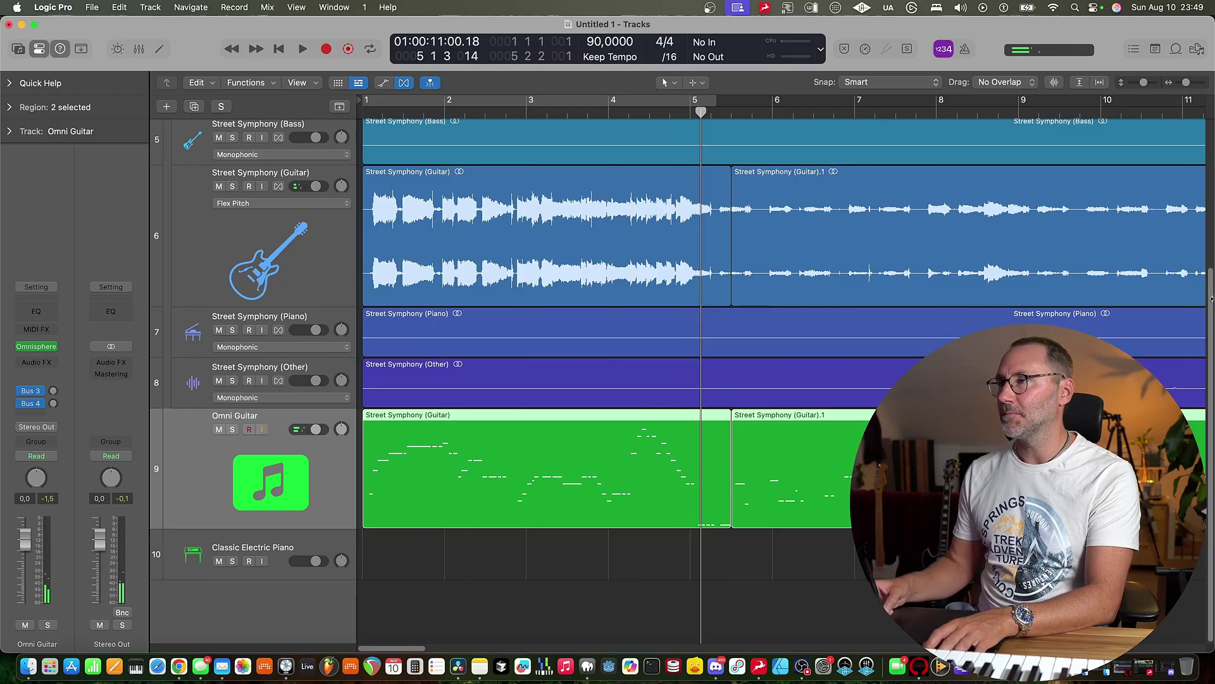
{"action": "scroll", "coordinate": [1210, 303], "scroll_direction": "up", "scroll_amount": 5}
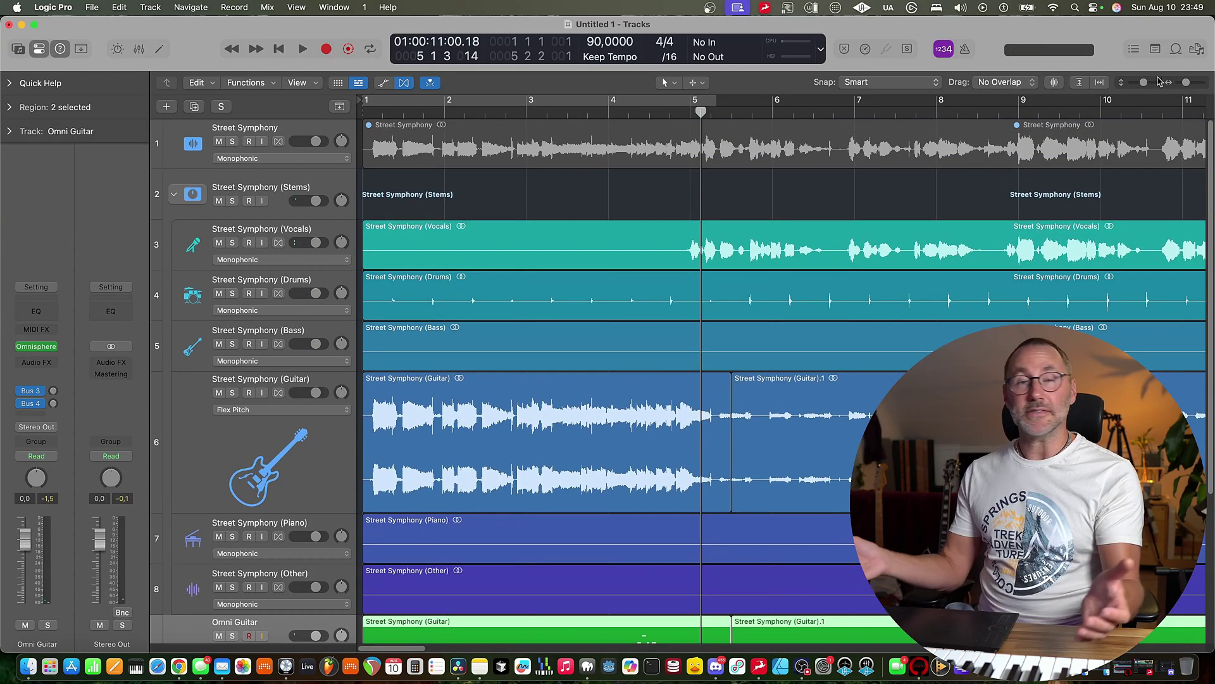